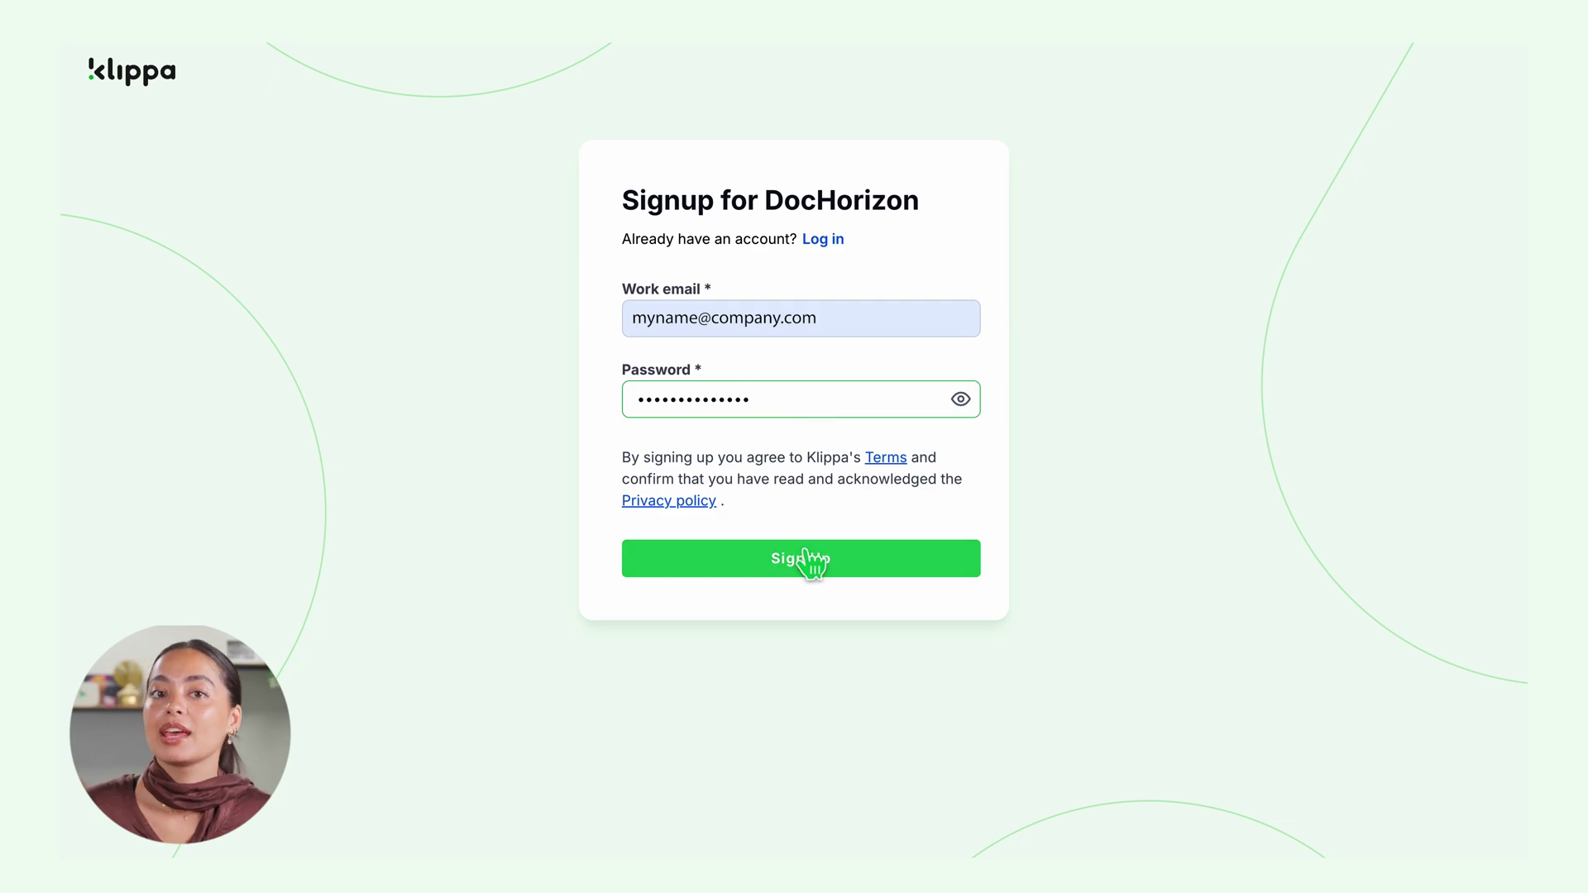
Submit signup and confirm the Full Name, company and First Project steps to reach the Demo Project dashboard
left_click(840, 560)
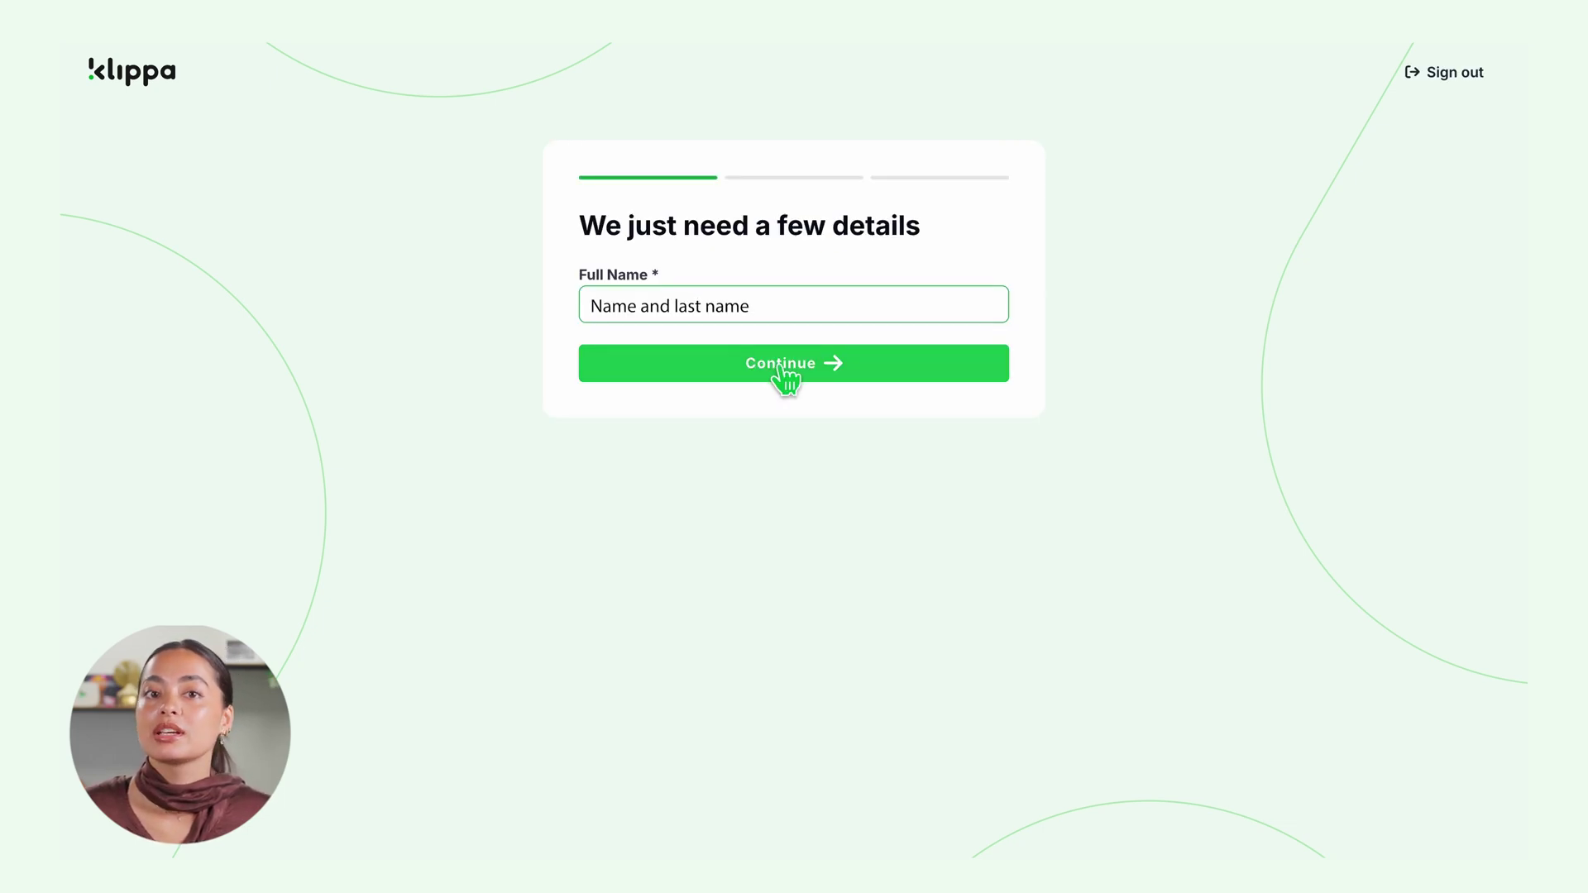
left_click(786, 364)
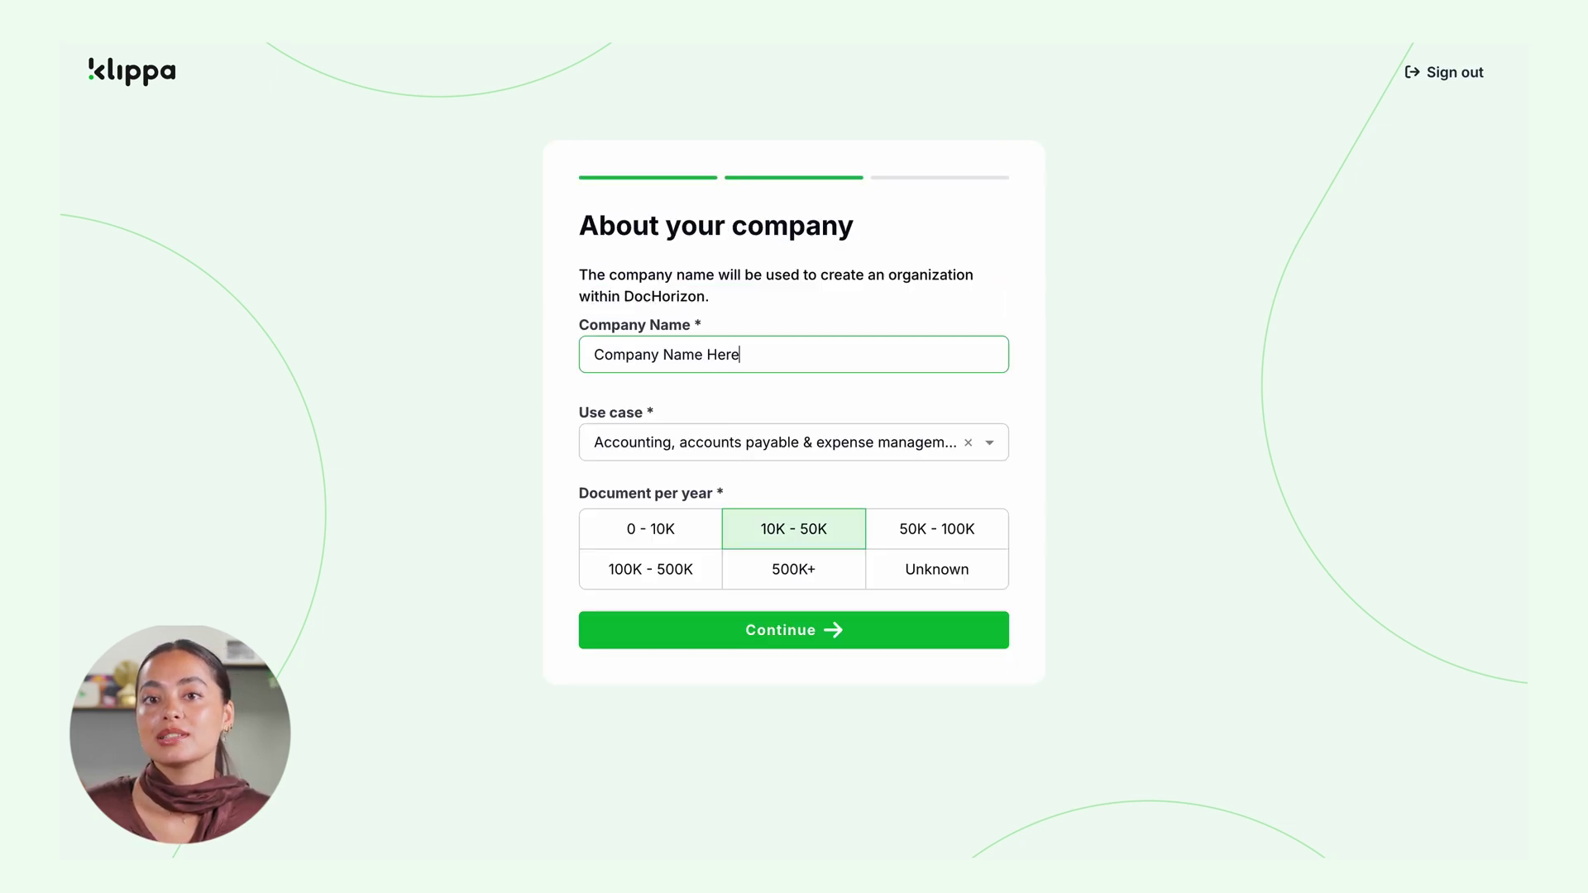
left_click(800, 633)
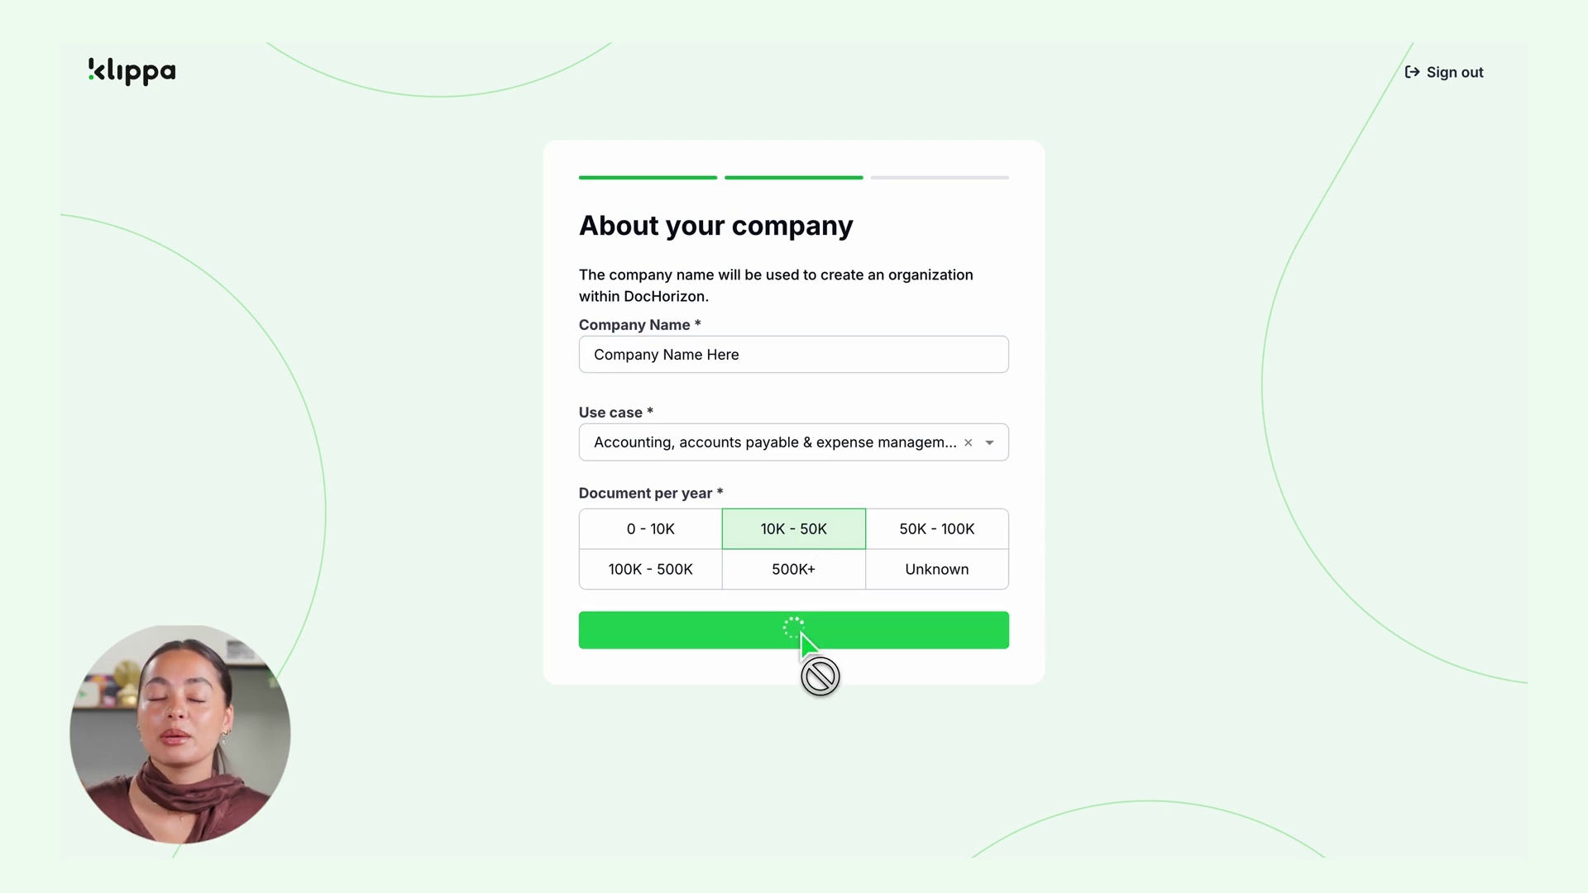
left_click(795, 400)
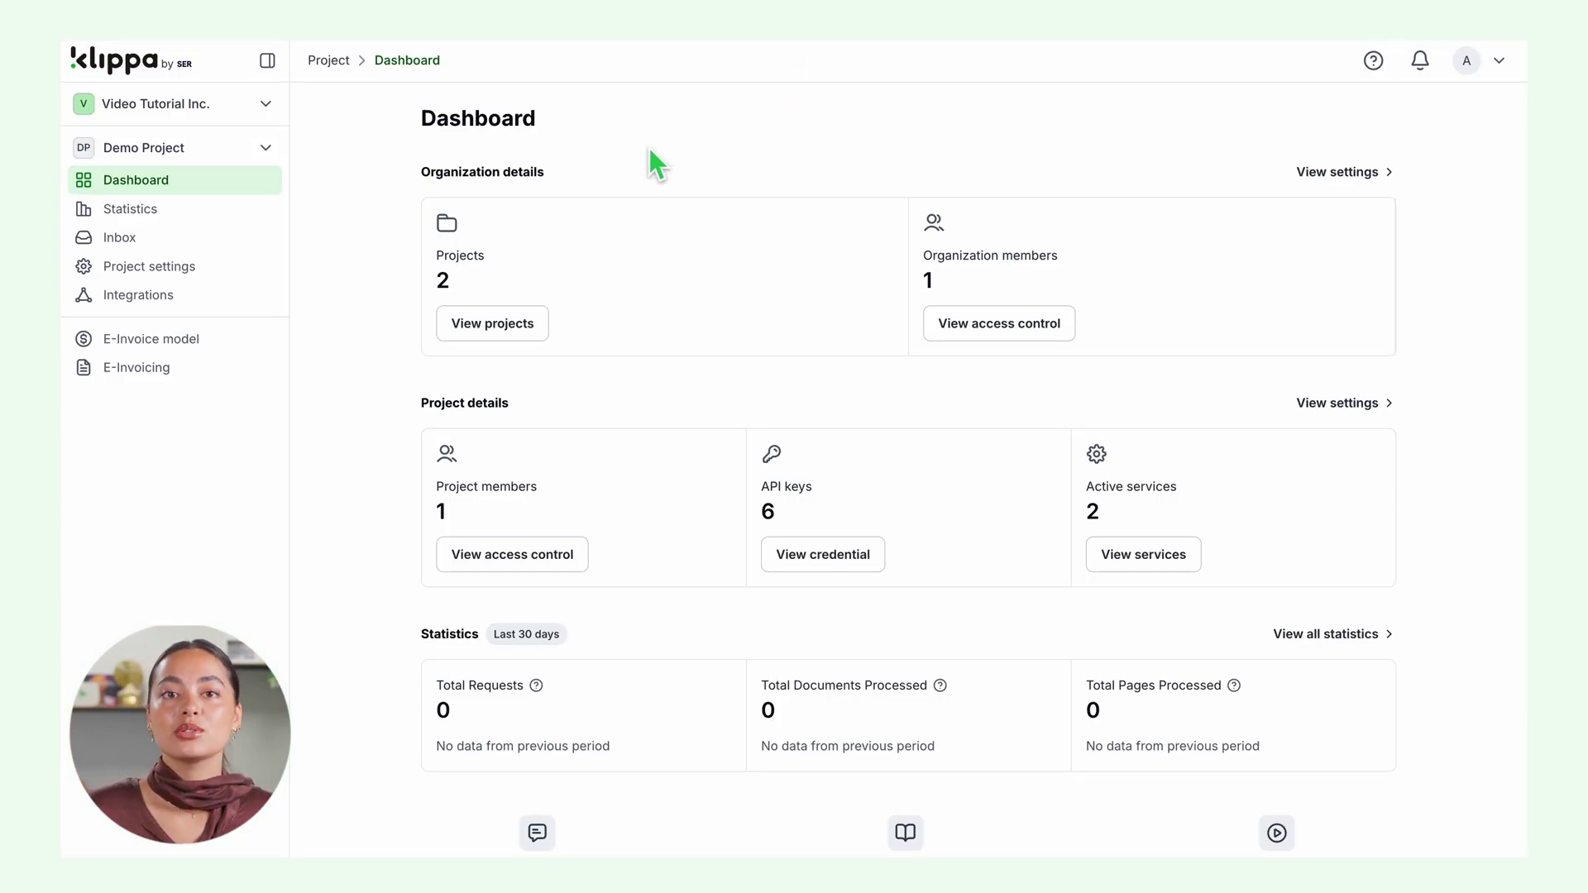
In Project settings > Services, switch on Document Capturing - Bank Statement and scroll down to Flow Builder
left_click(184, 277)
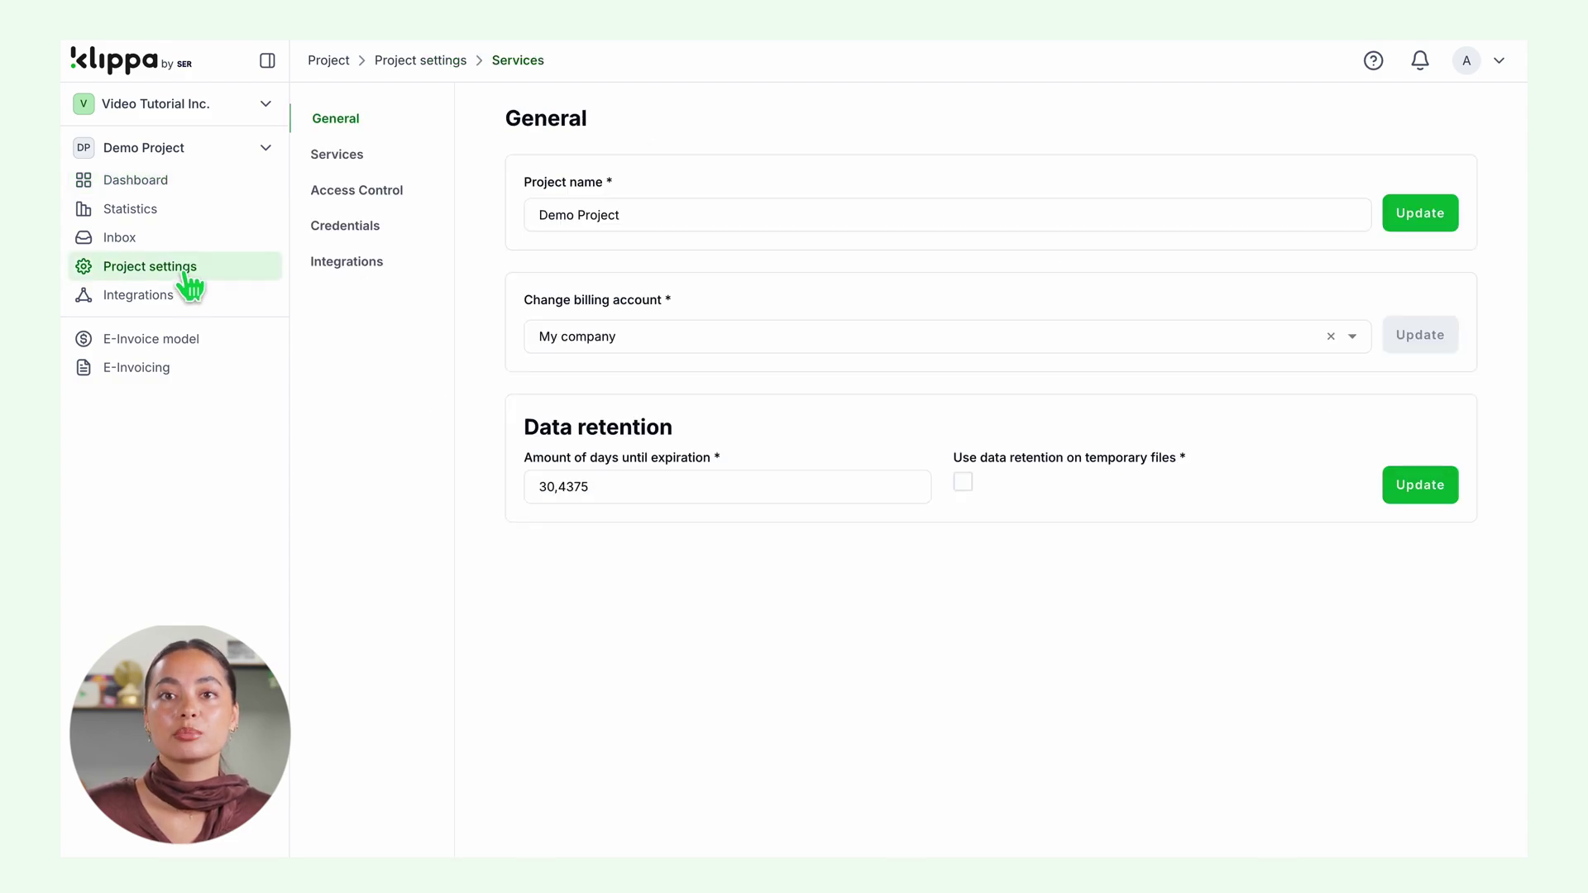
left_click(347, 157)
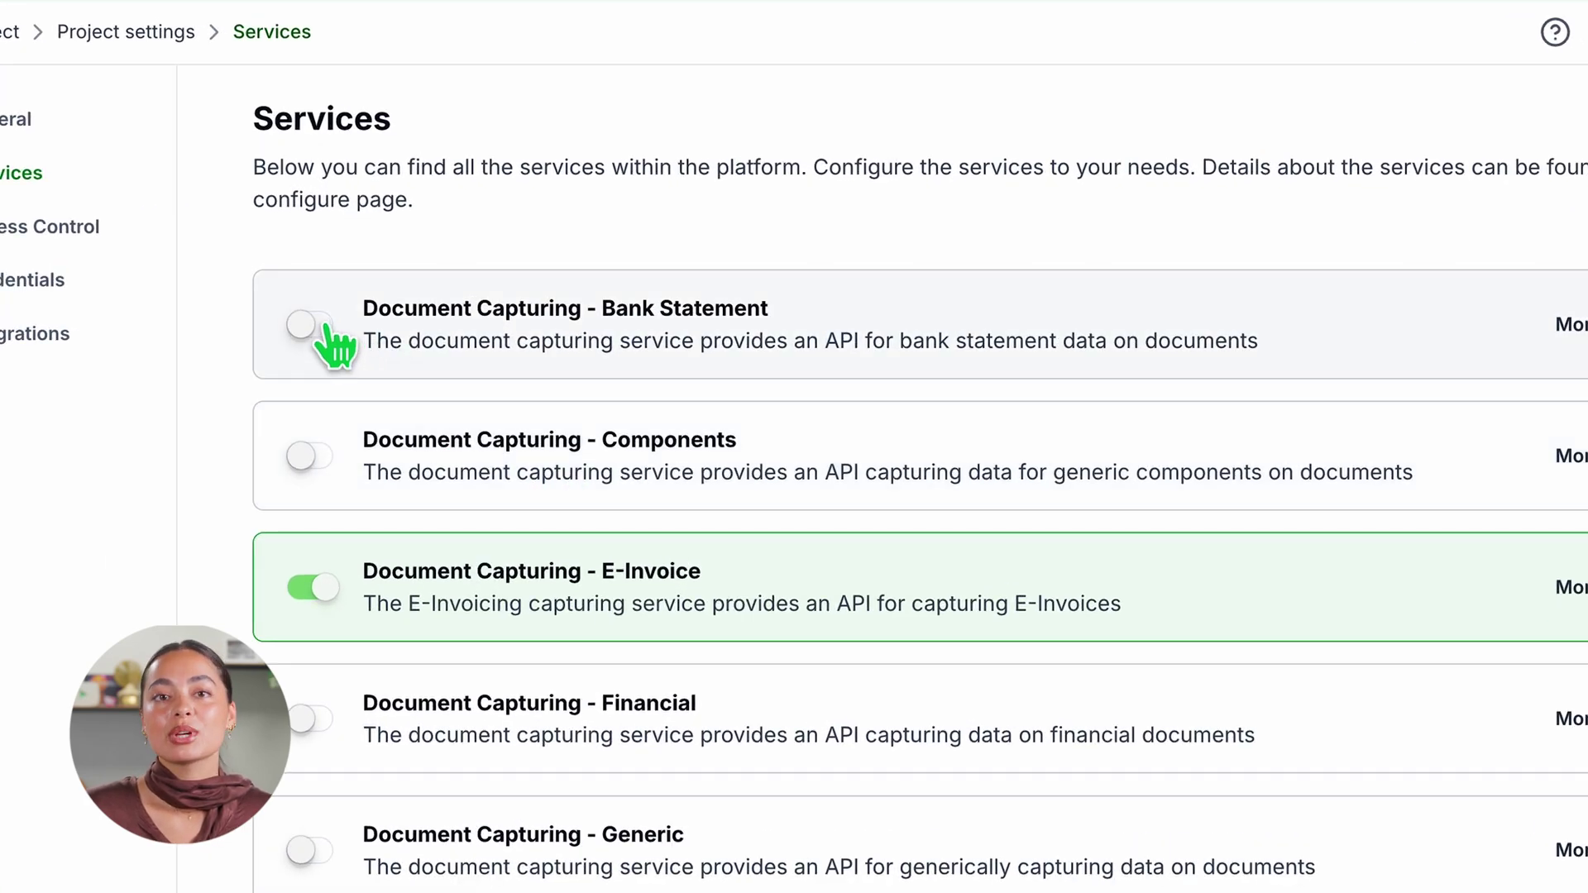
left_click(327, 327)
scroll(401, 596, "down", 10)
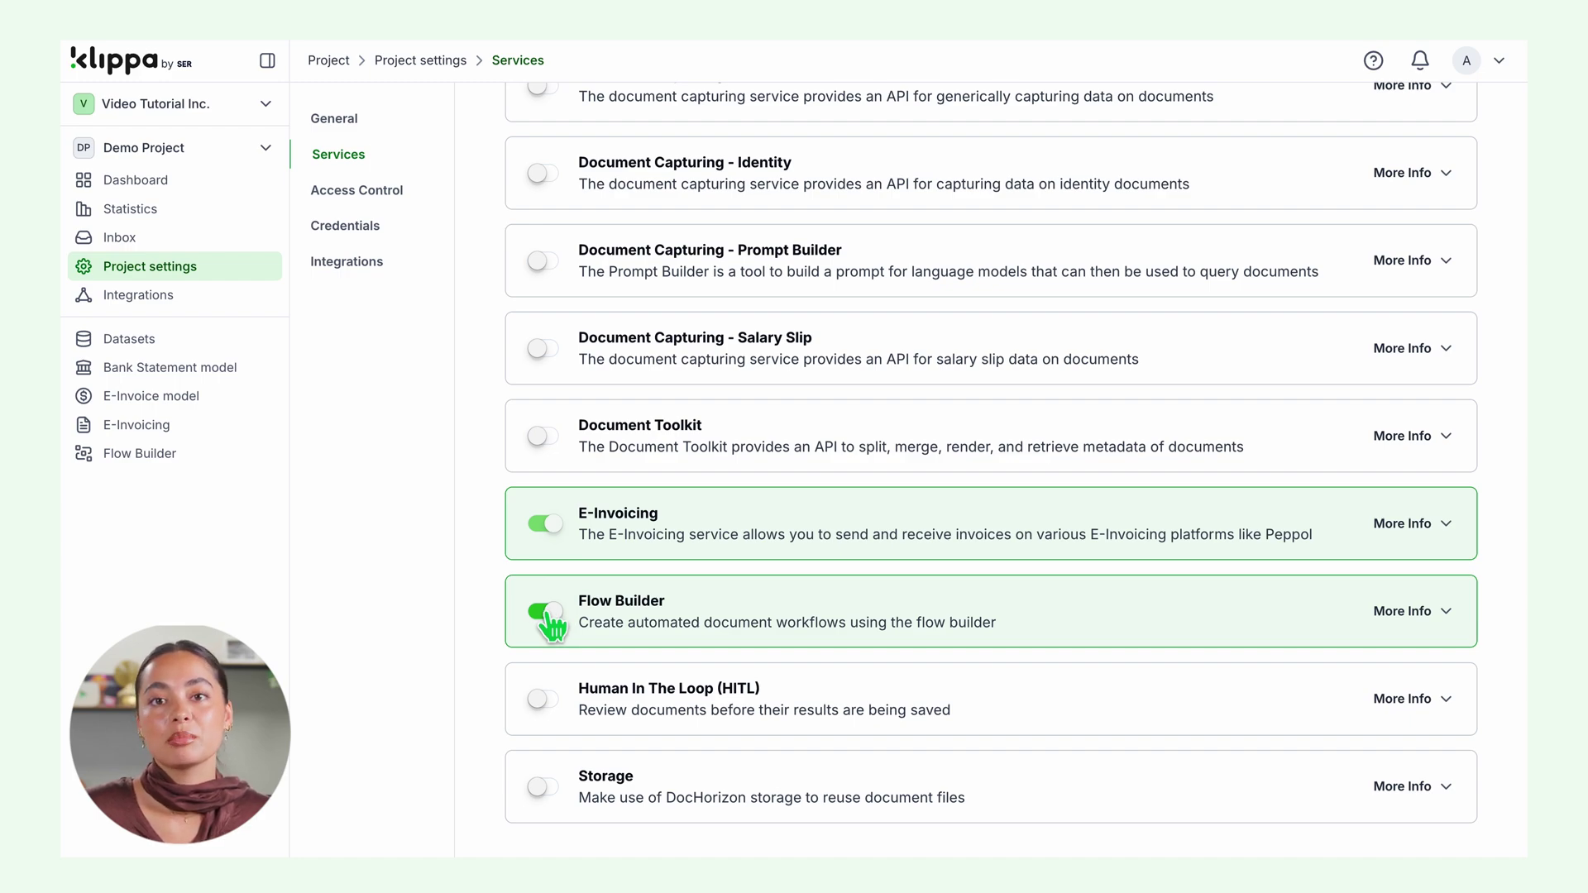
Create a Bank Statement preset named 'Bank statements to CSV' with OCR data enabled, and save it
left_click(200, 370)
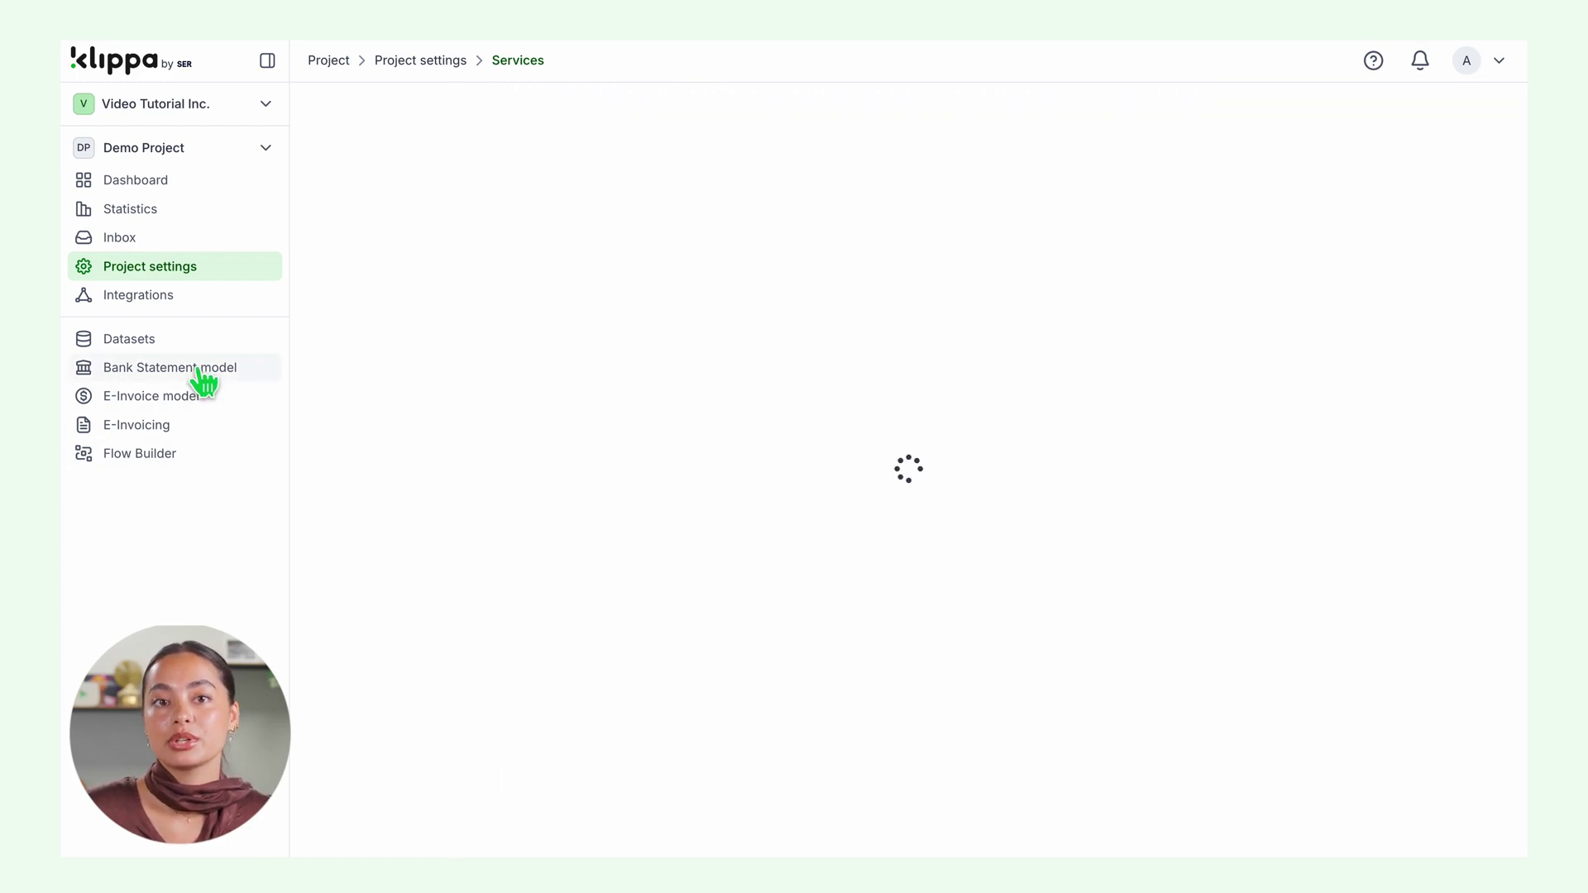
left_click(1286, 340)
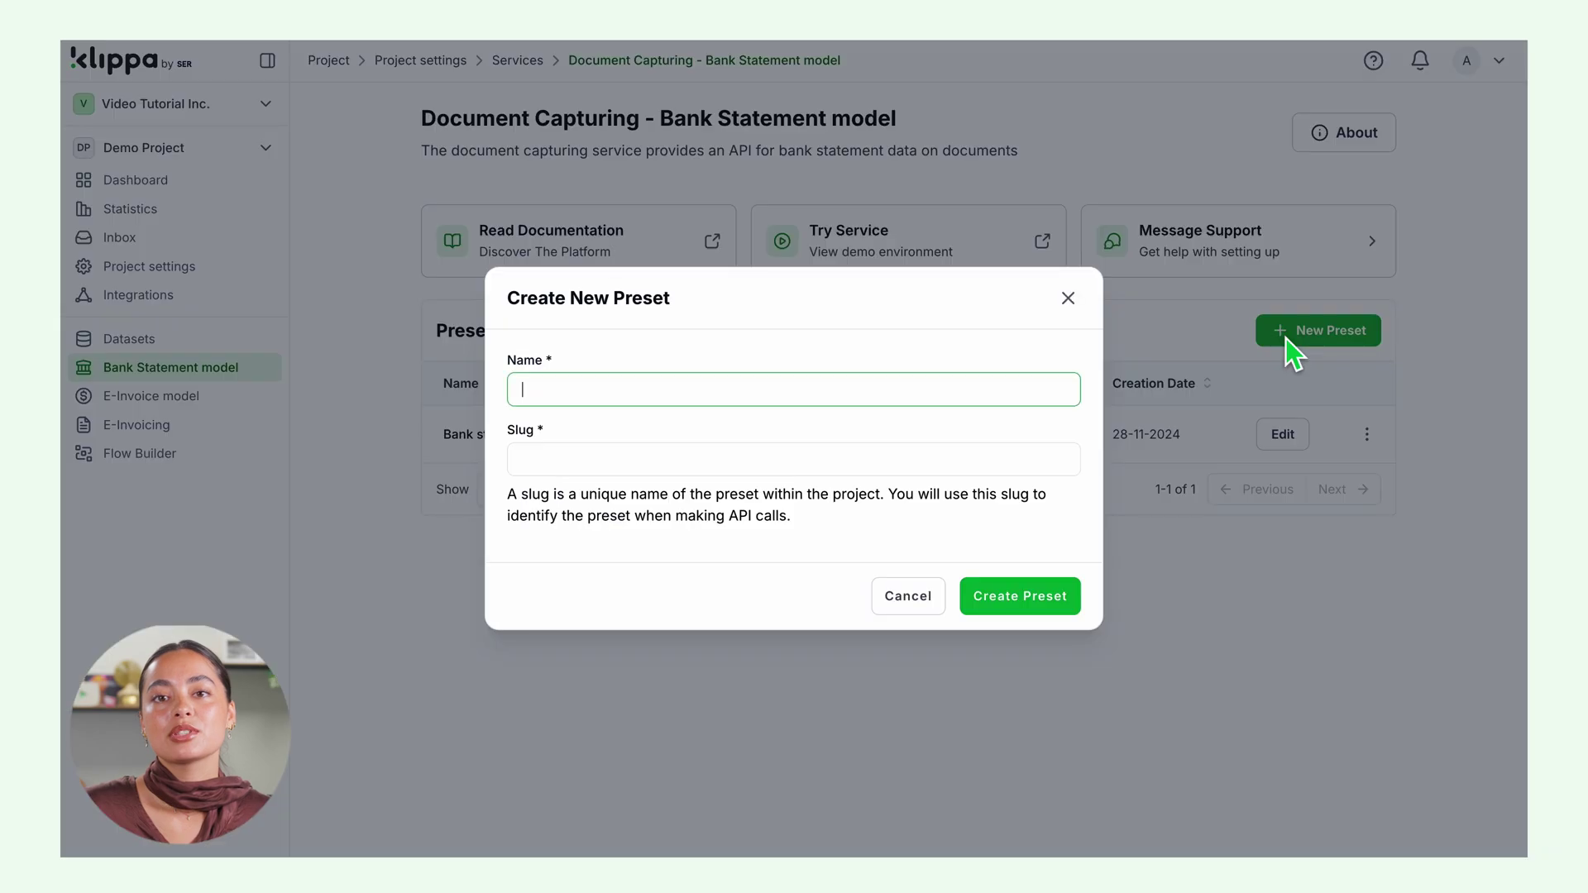
type("Bank statements to CSV")
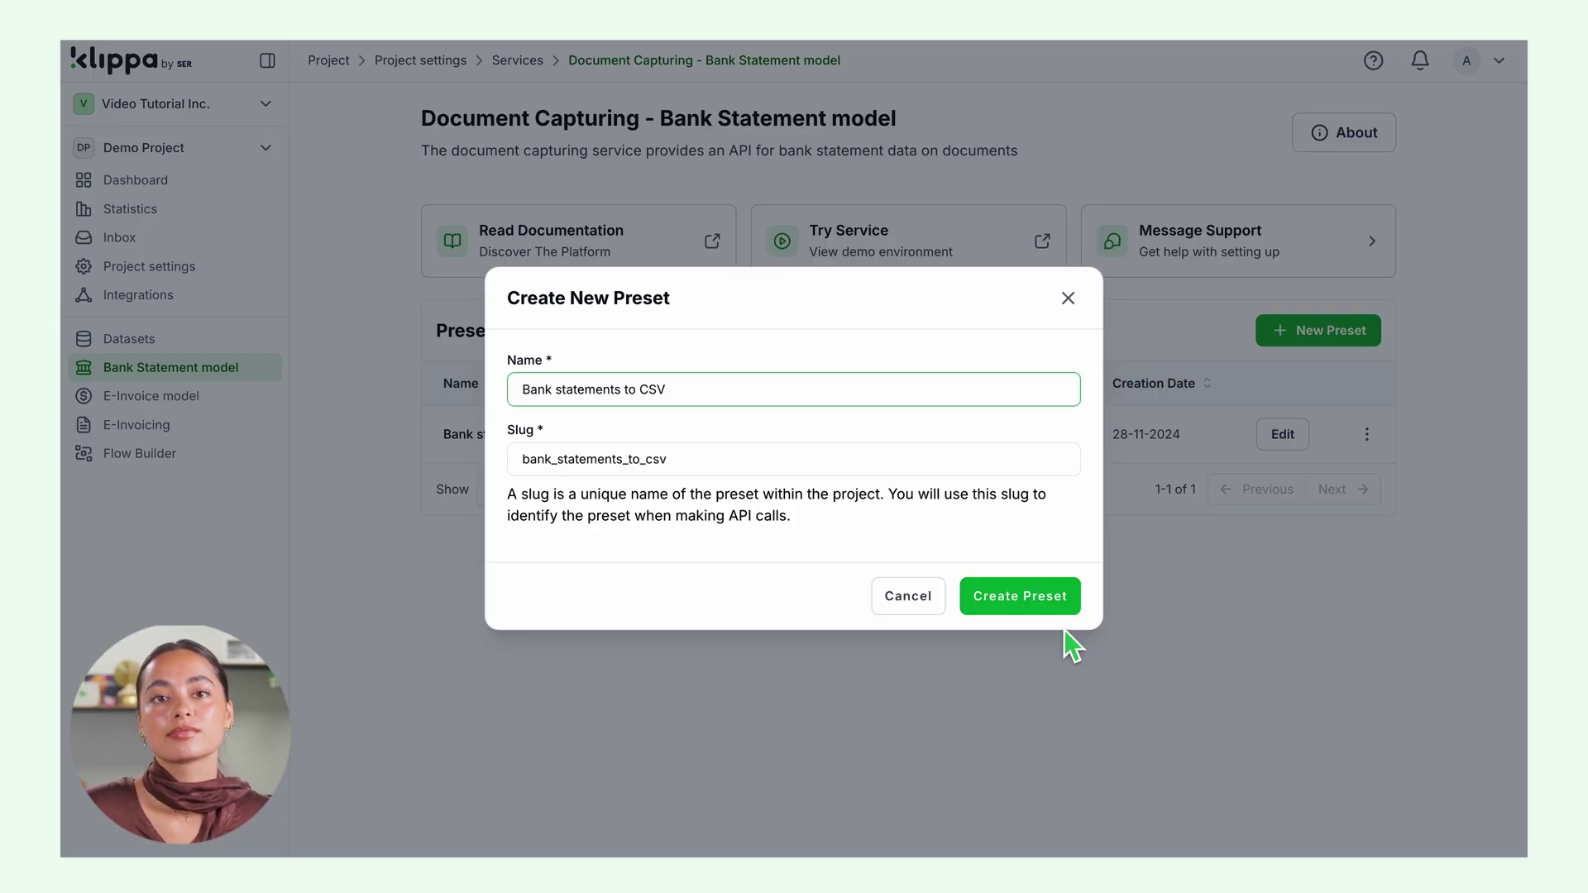
left_click(1049, 597)
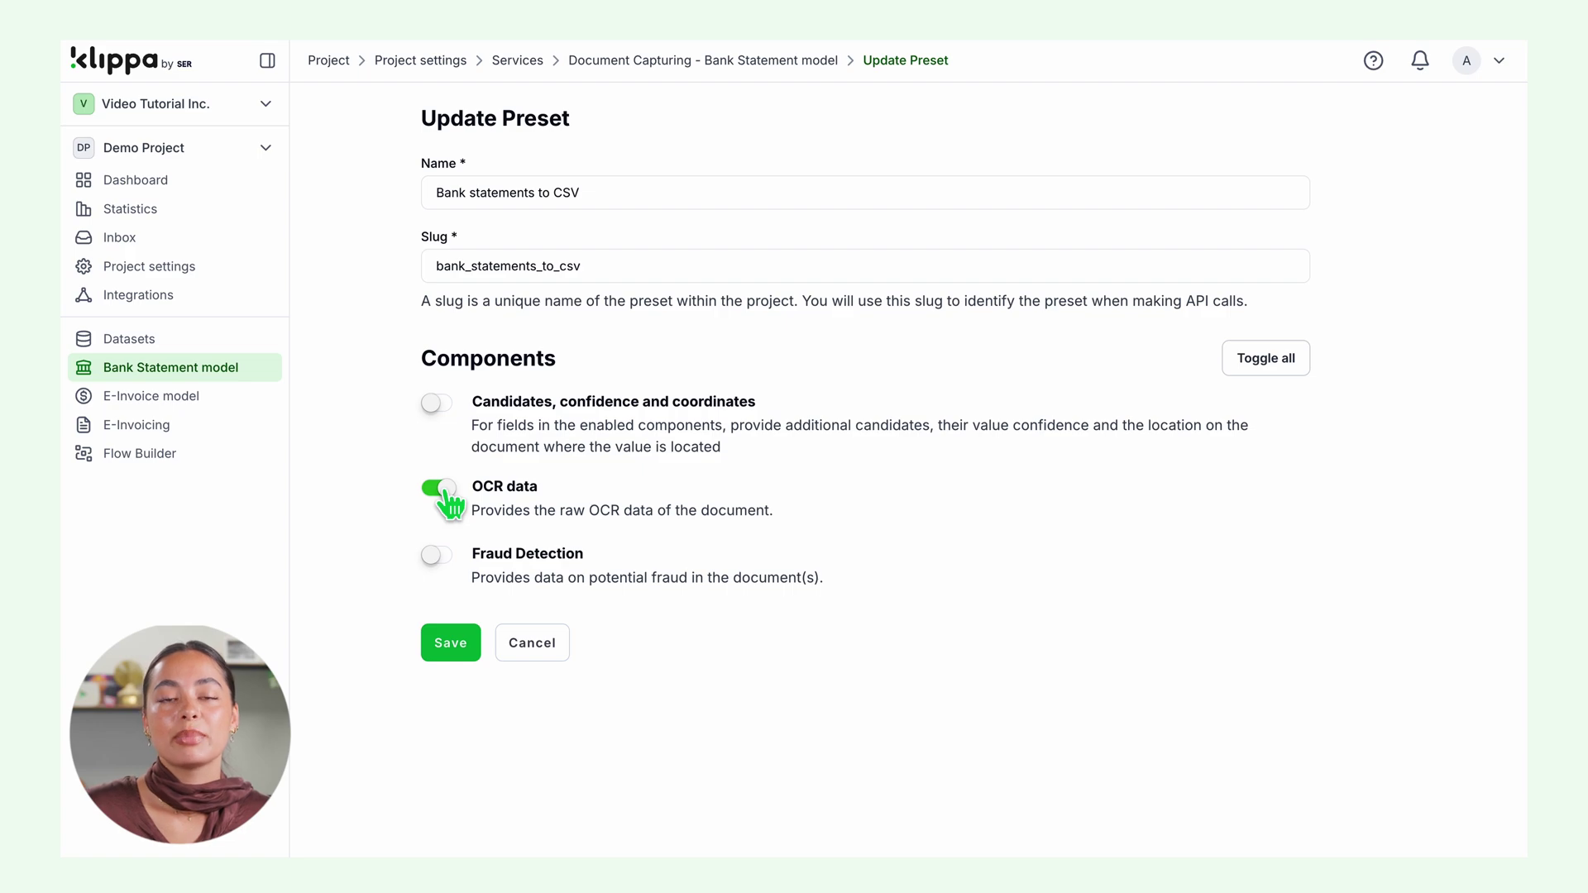
left_click(451, 645)
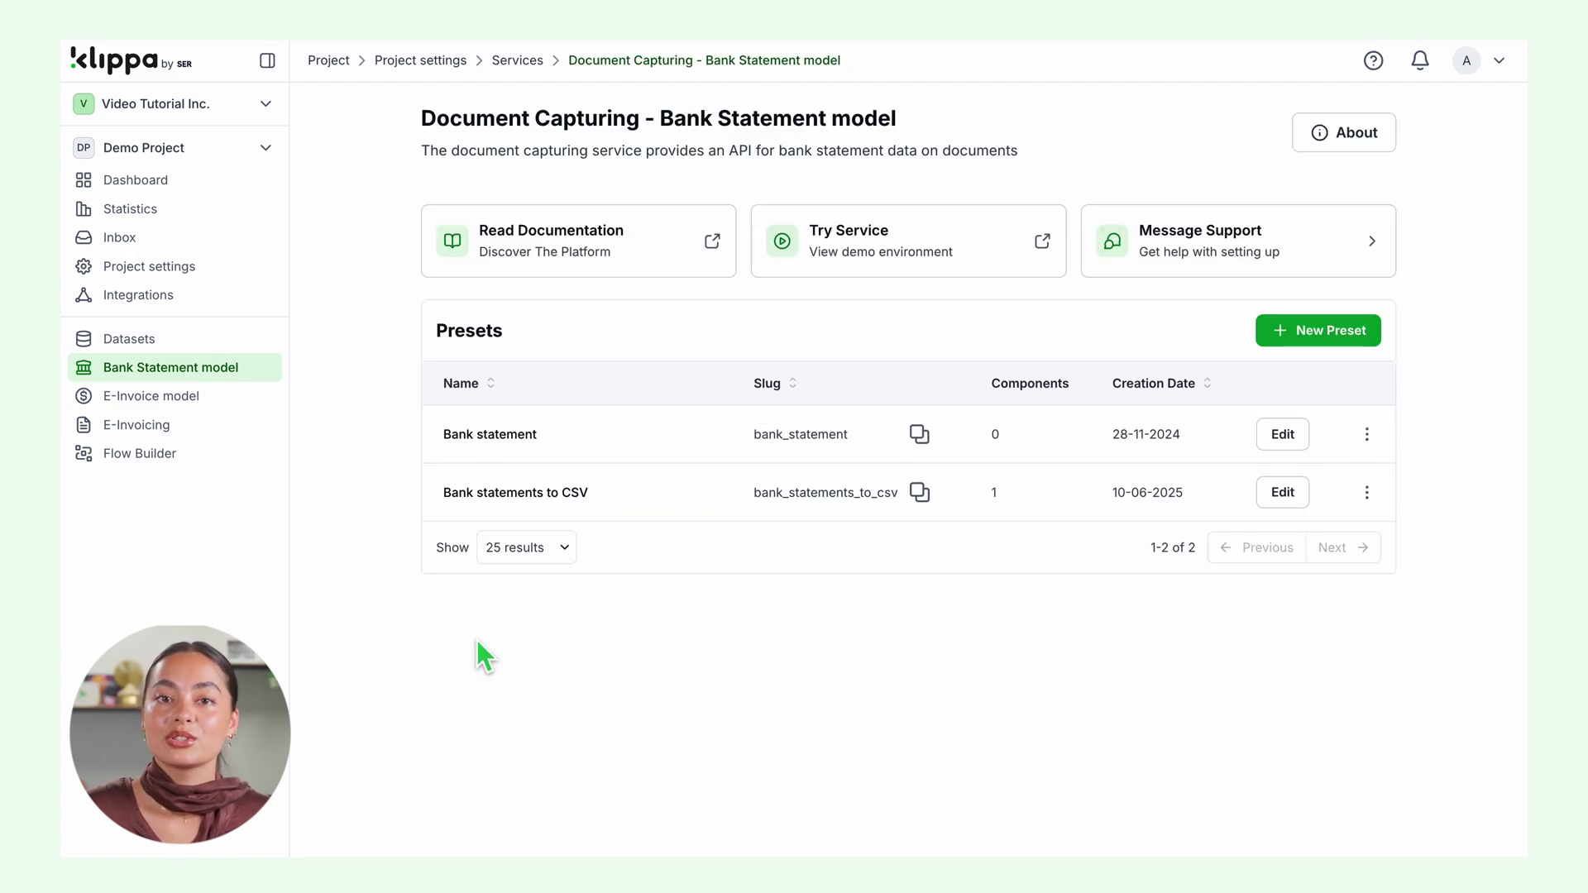
Create a new Flow Builder flow from scratch named 'Convert Bank statements to CSV'
left_click(142, 455)
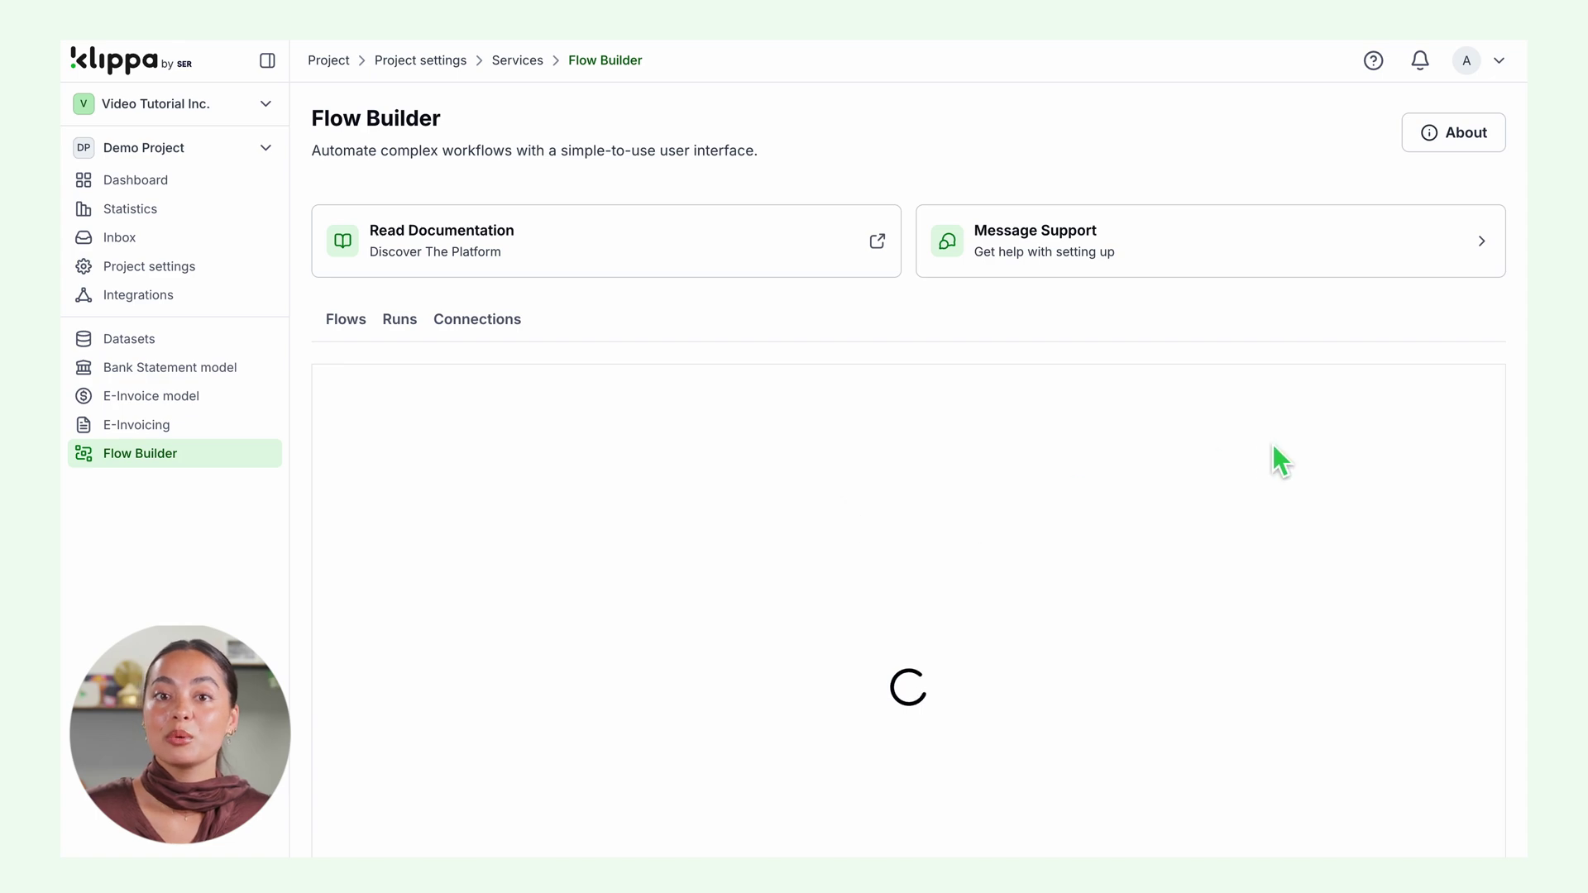
left_click(1368, 420)
left_click(1387, 458)
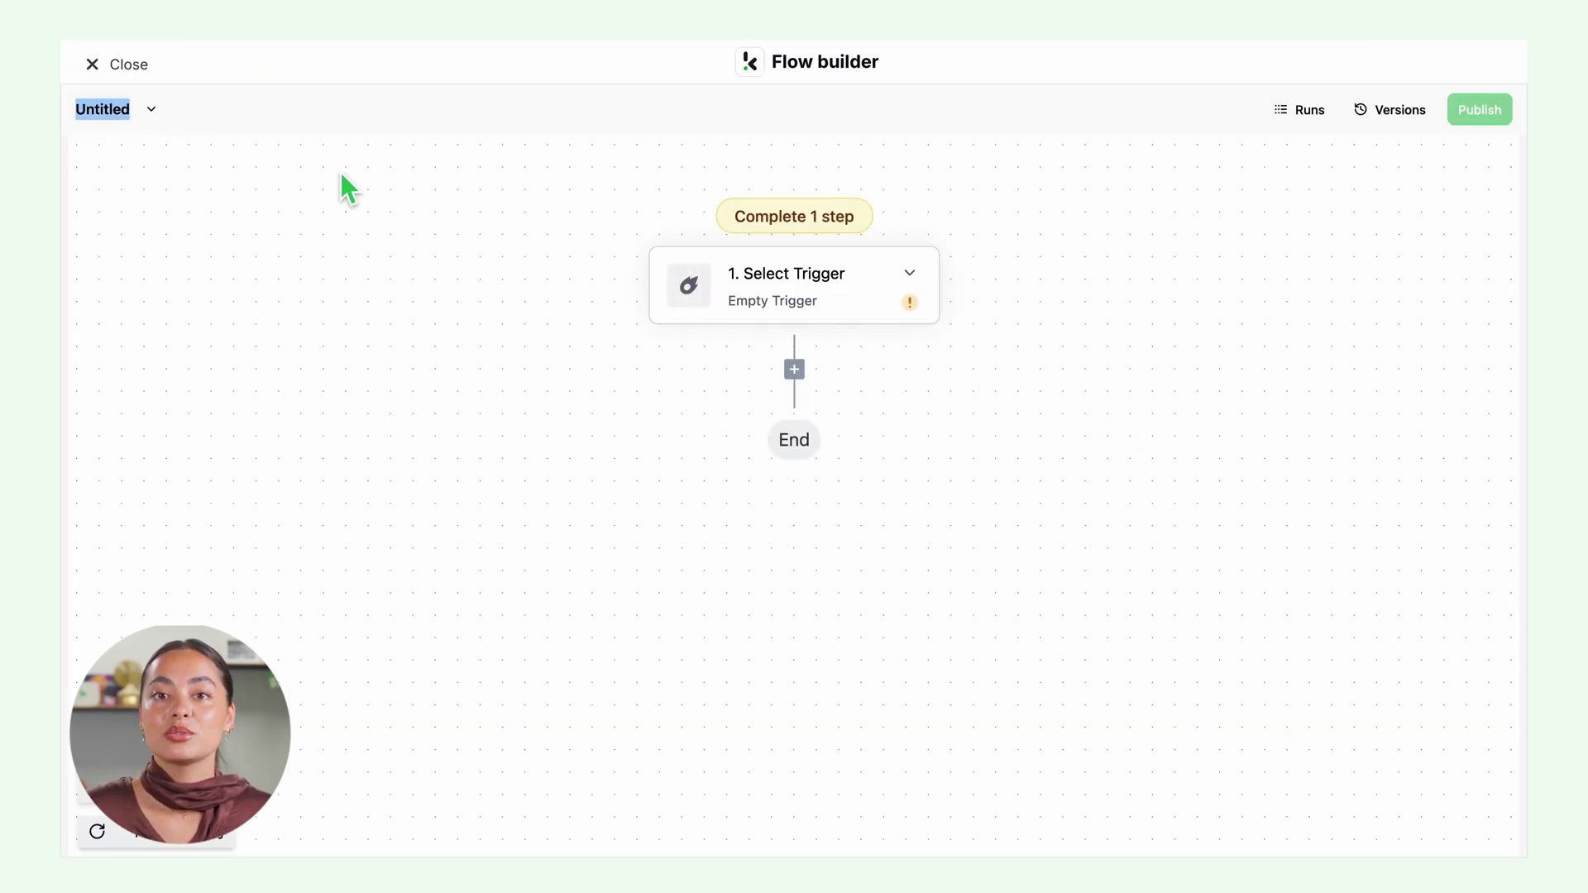
type("Convert Bank statements to CSV")
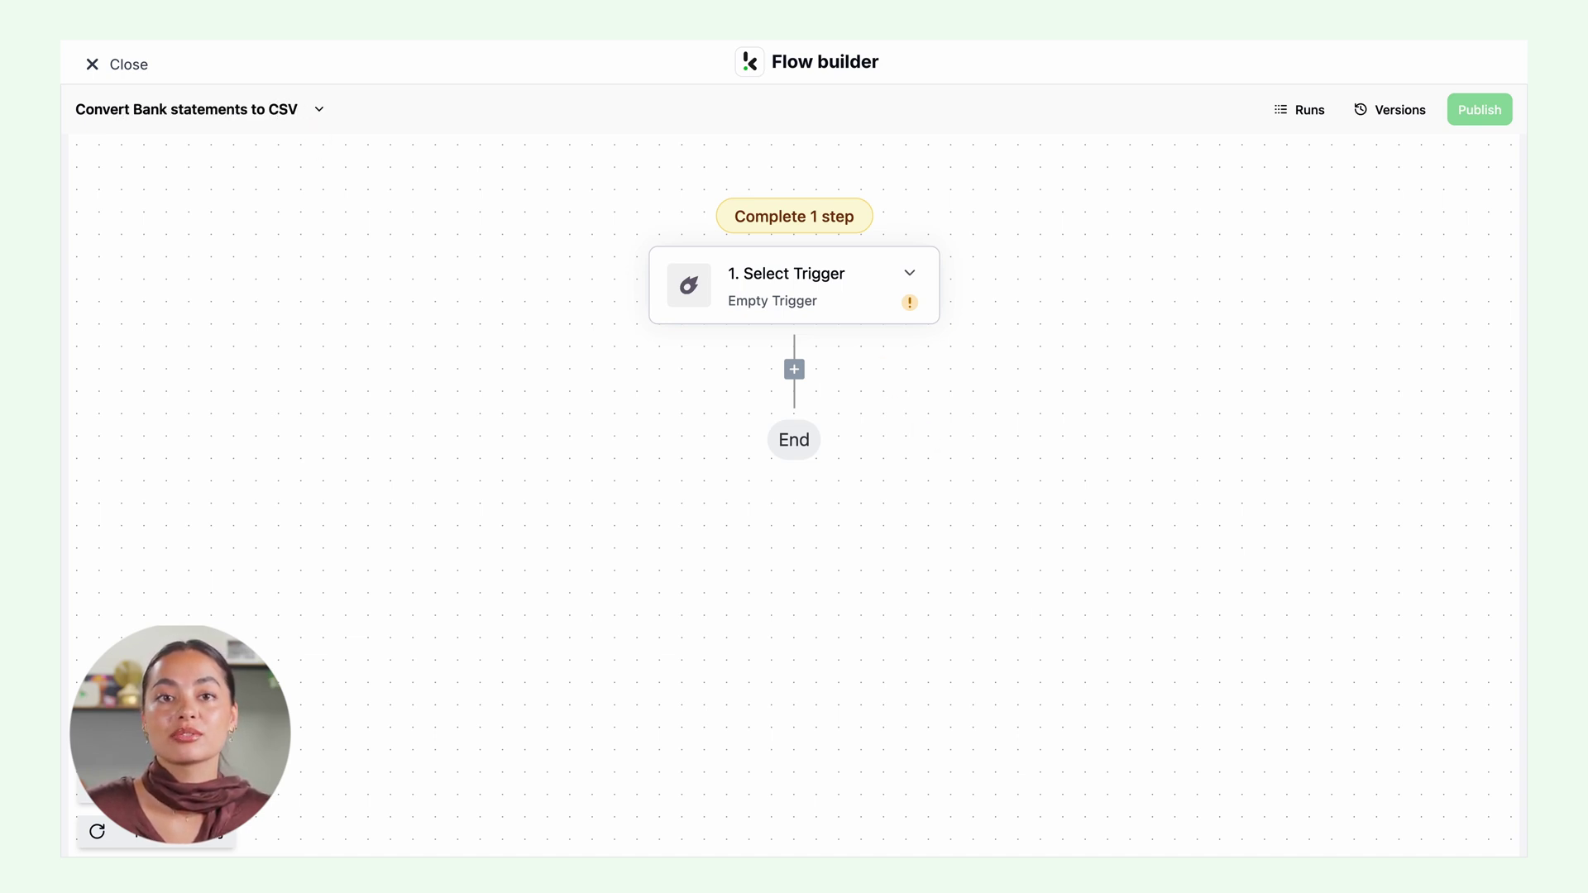
Set a Google Drive New File trigger on the Input folder via google-drive connection, and load sample data
left_click(842, 298)
type("Googl")
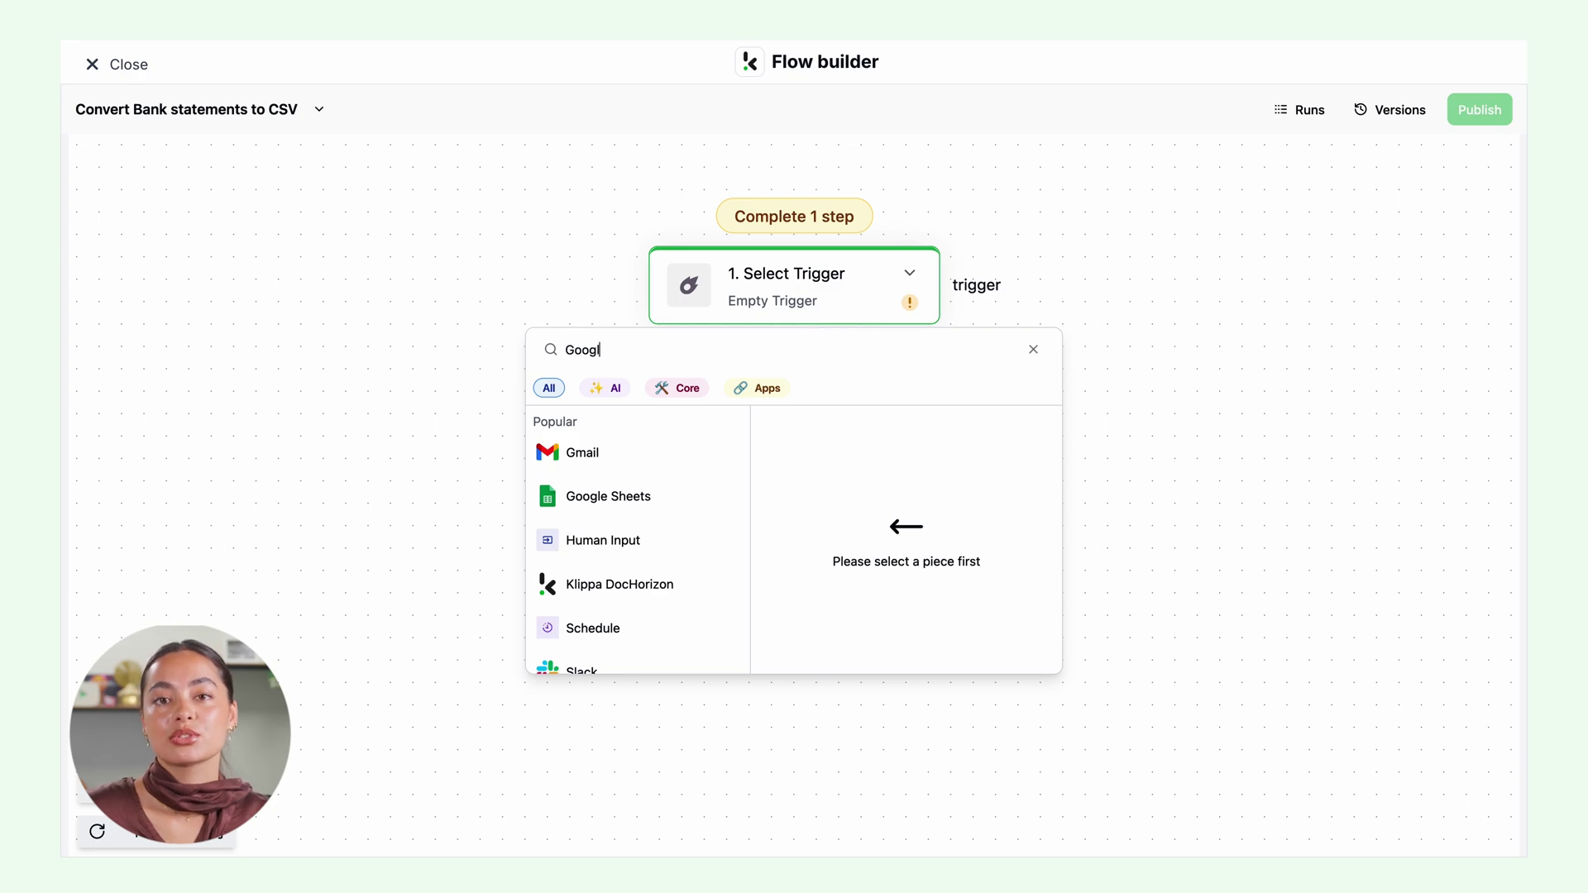
type("e drive")
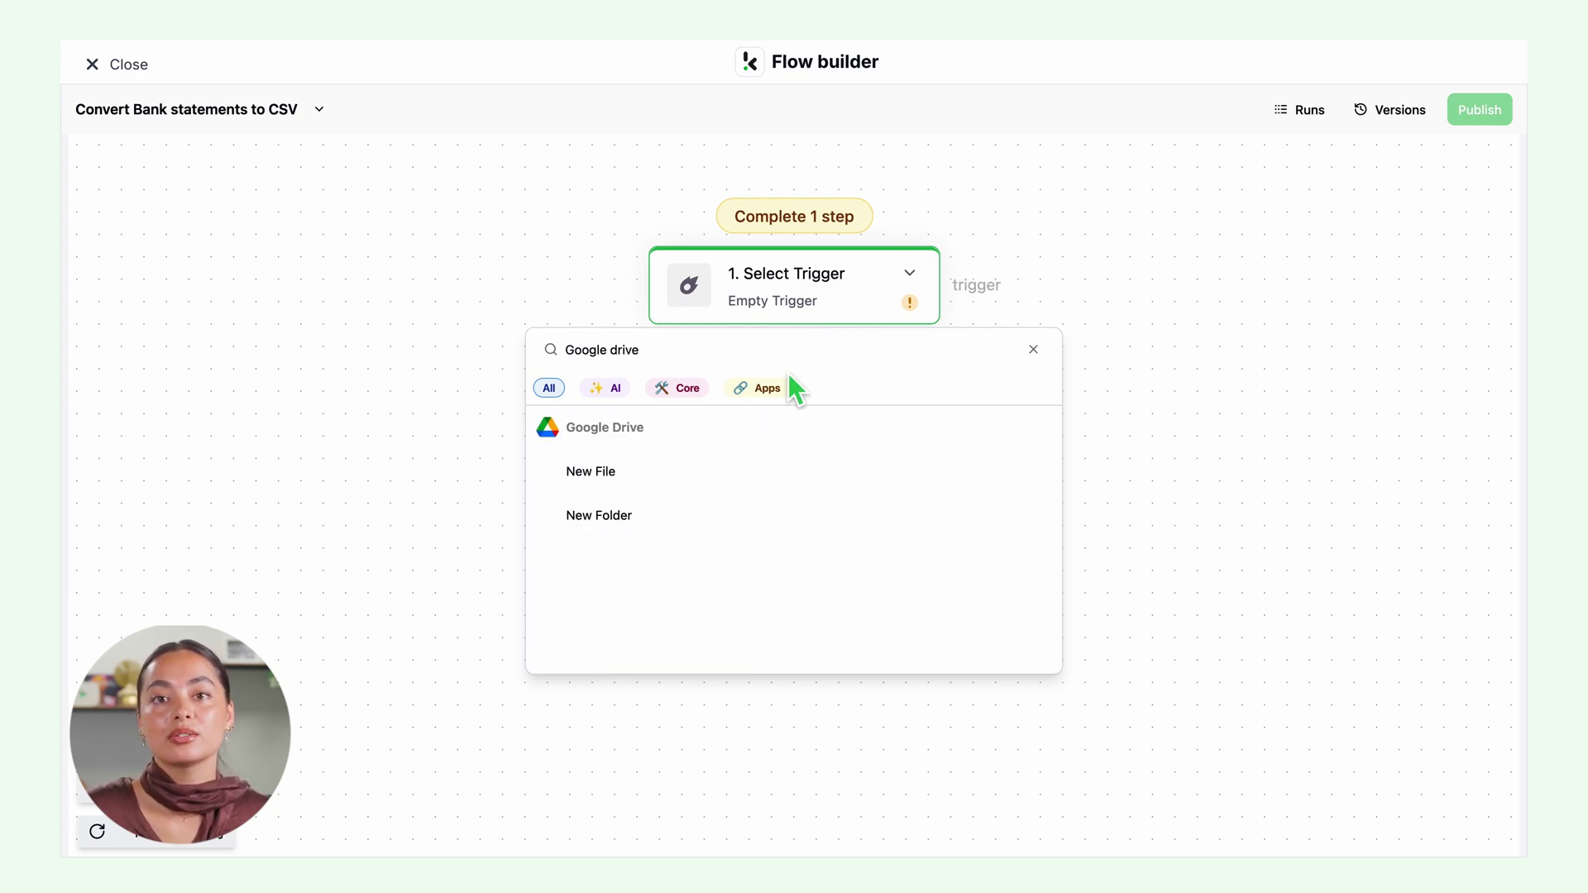
left_click(622, 473)
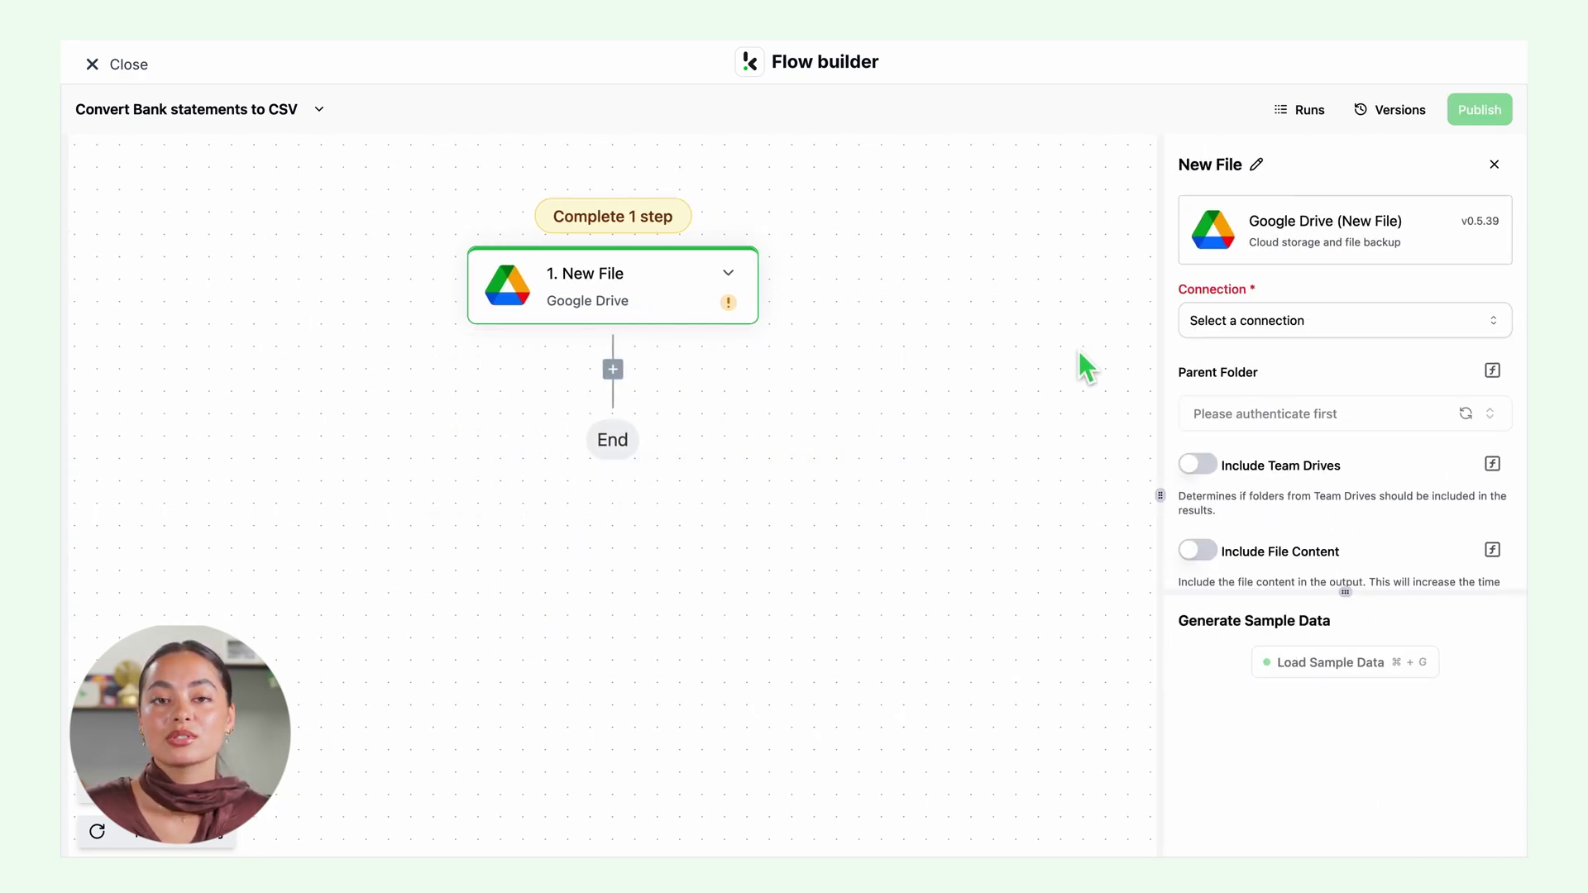
left_click(1301, 320)
left_click(1267, 388)
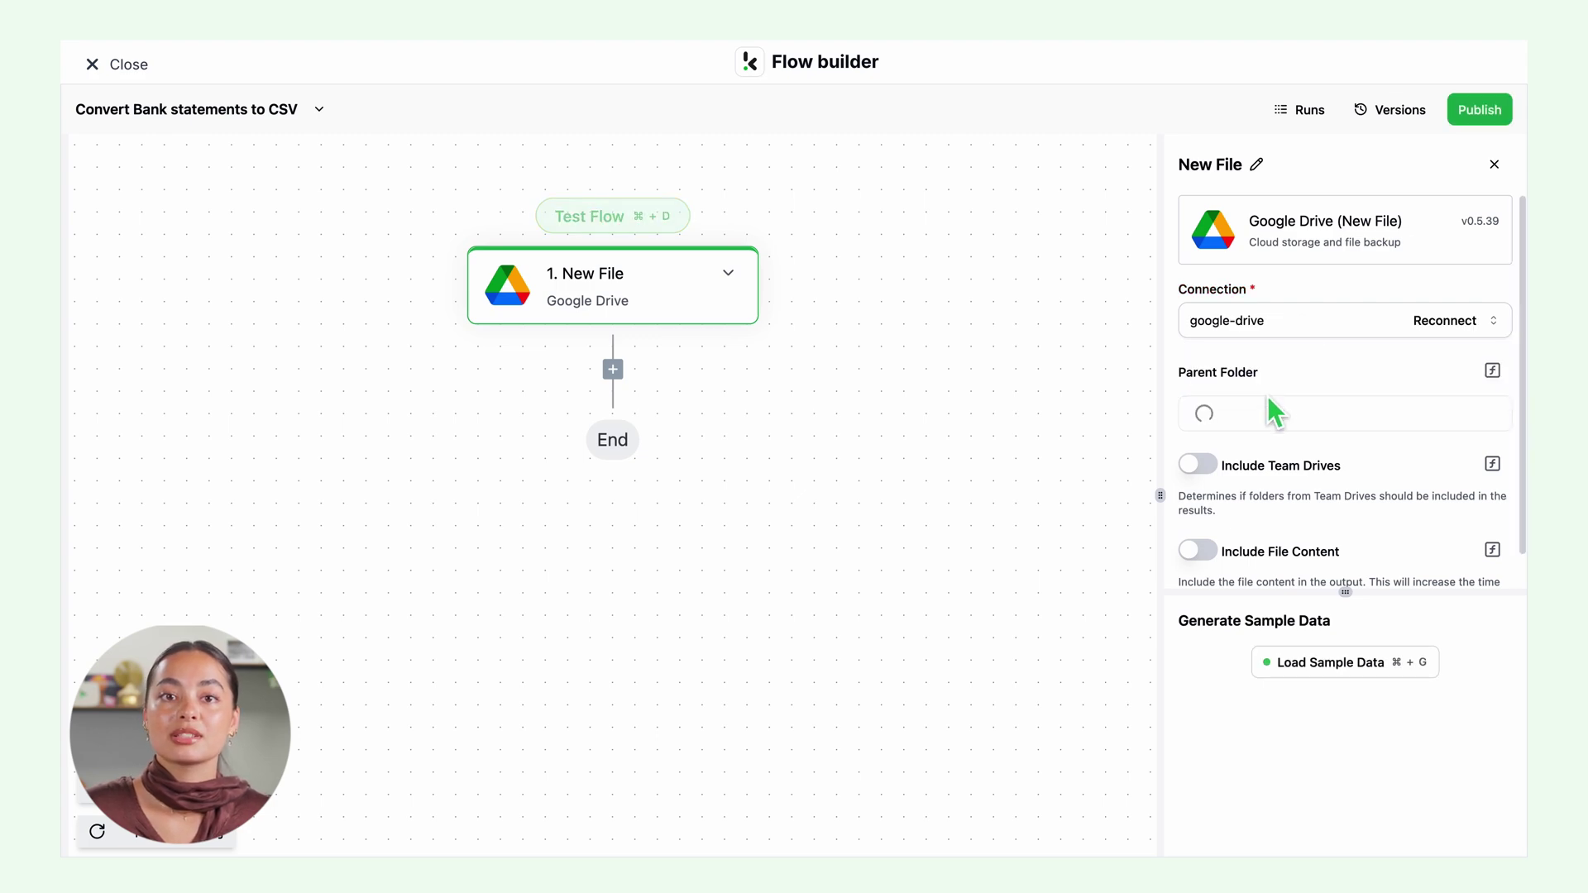
type("Input")
left_click(1270, 492)
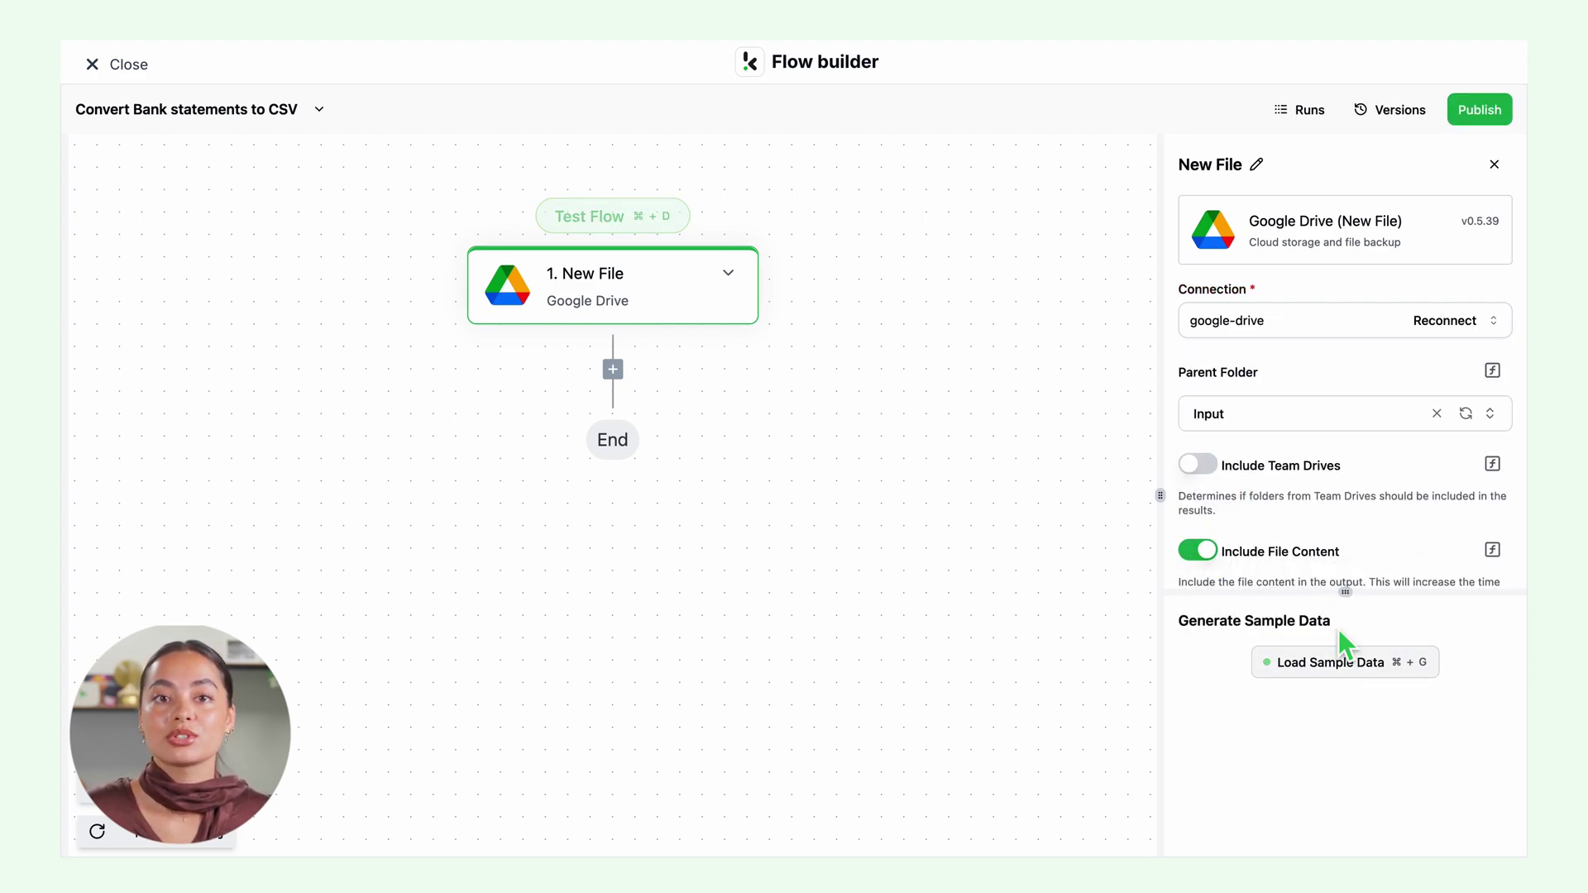
scroll(1347, 546, "down", 1)
left_click(1348, 661)
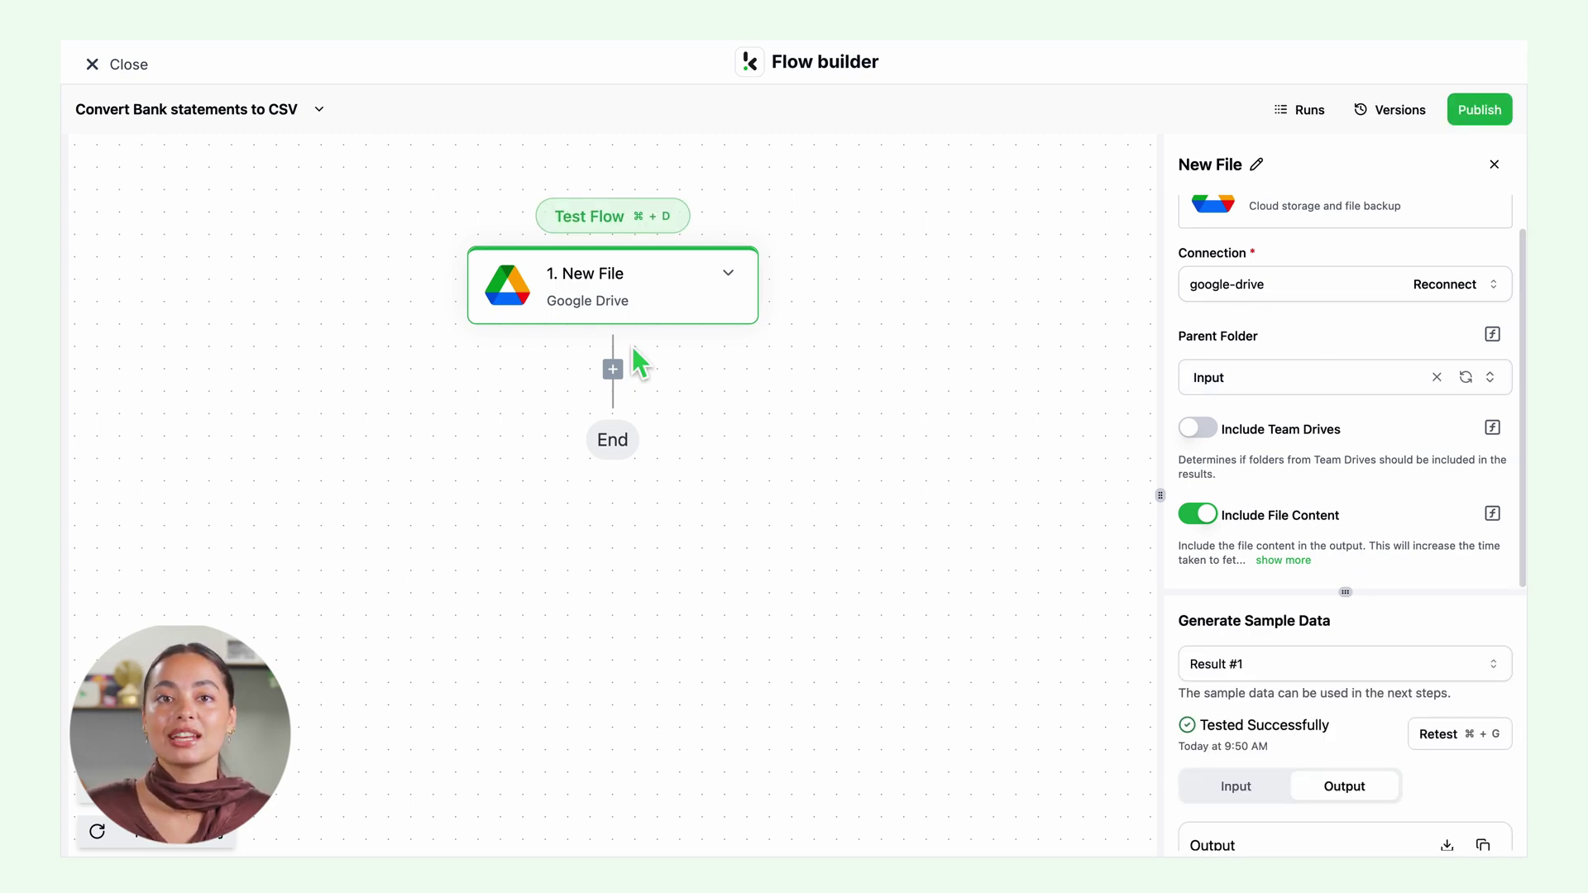
Add a Bank Statement Document Capture step using Default DocHorizon Platform and the 'Bank statements to CSV' preset
left_click(613, 372)
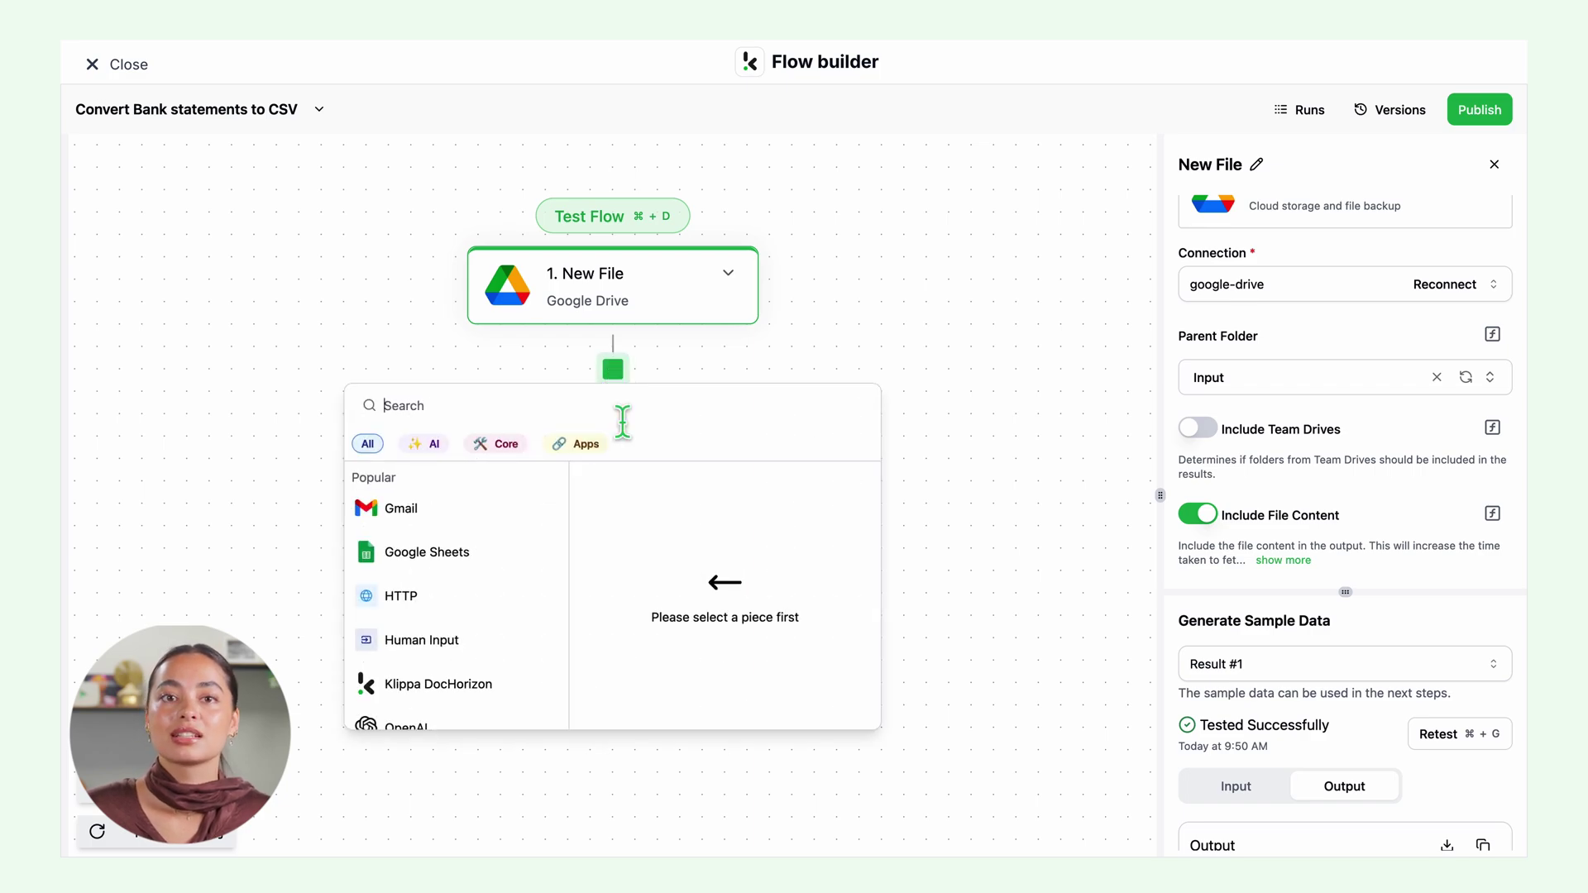
type("Document capture")
scroll(581, 657, "down", 2)
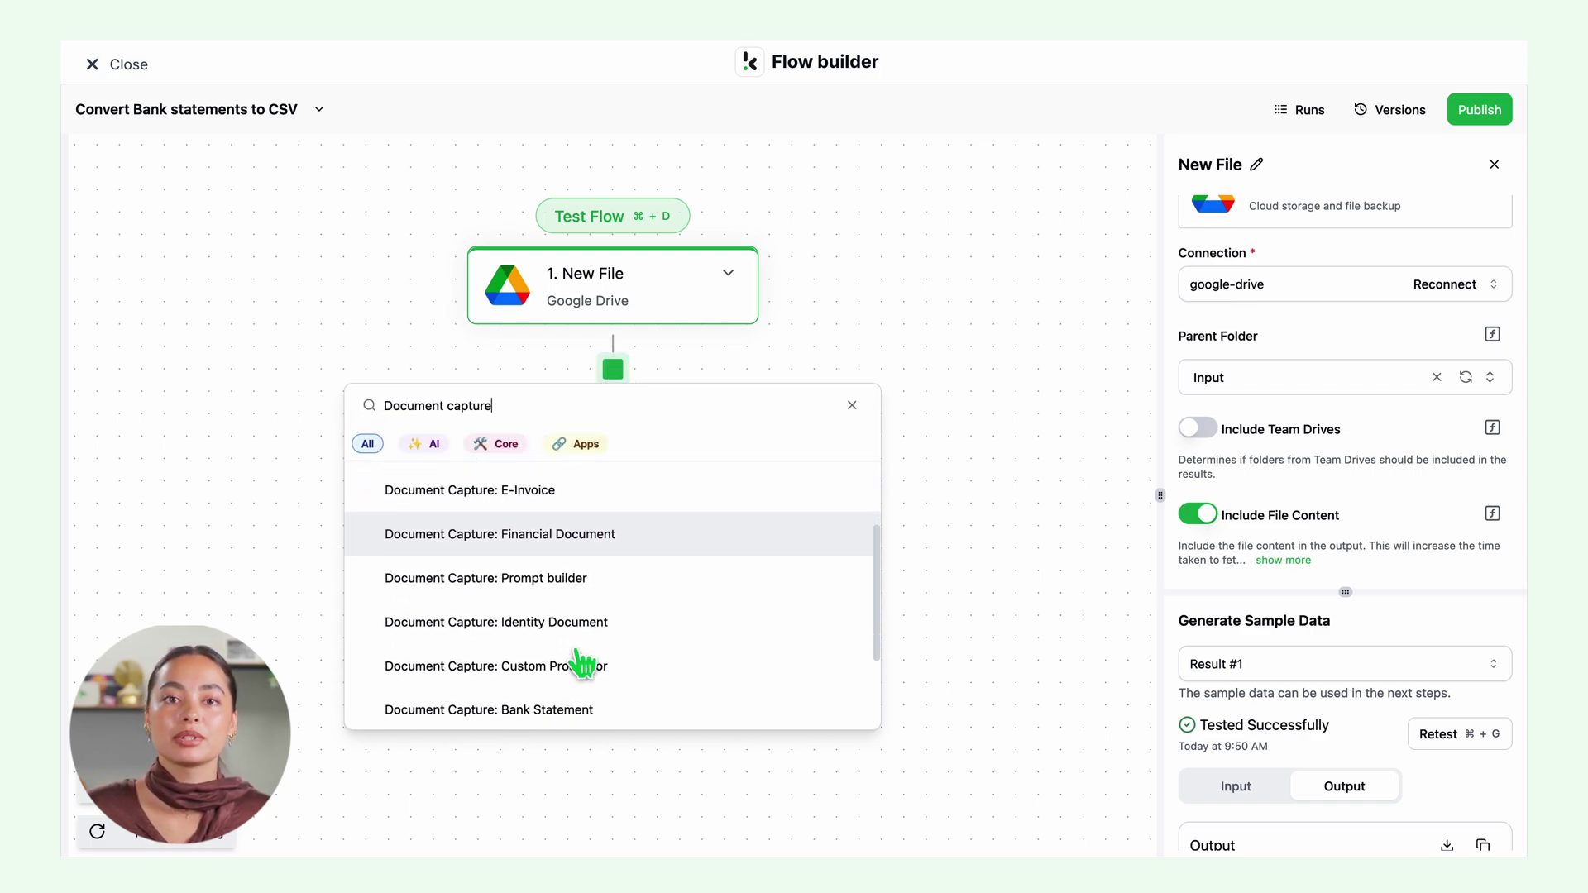
scroll(581, 661, "down", 2)
scroll(582, 662, "down", 1)
left_click(578, 577)
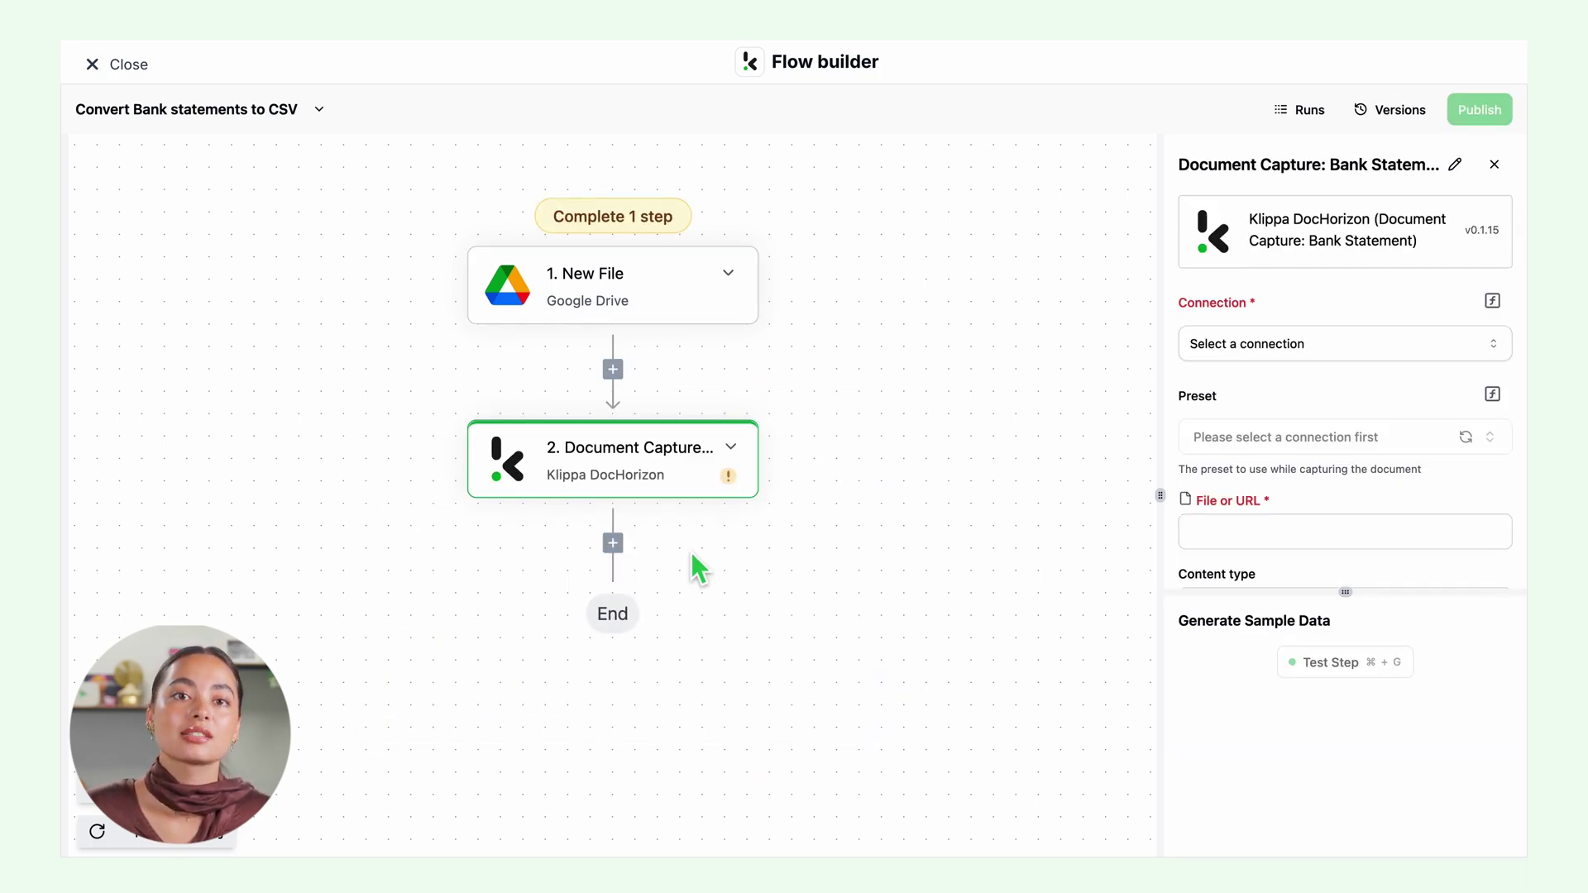
left_click(1416, 352)
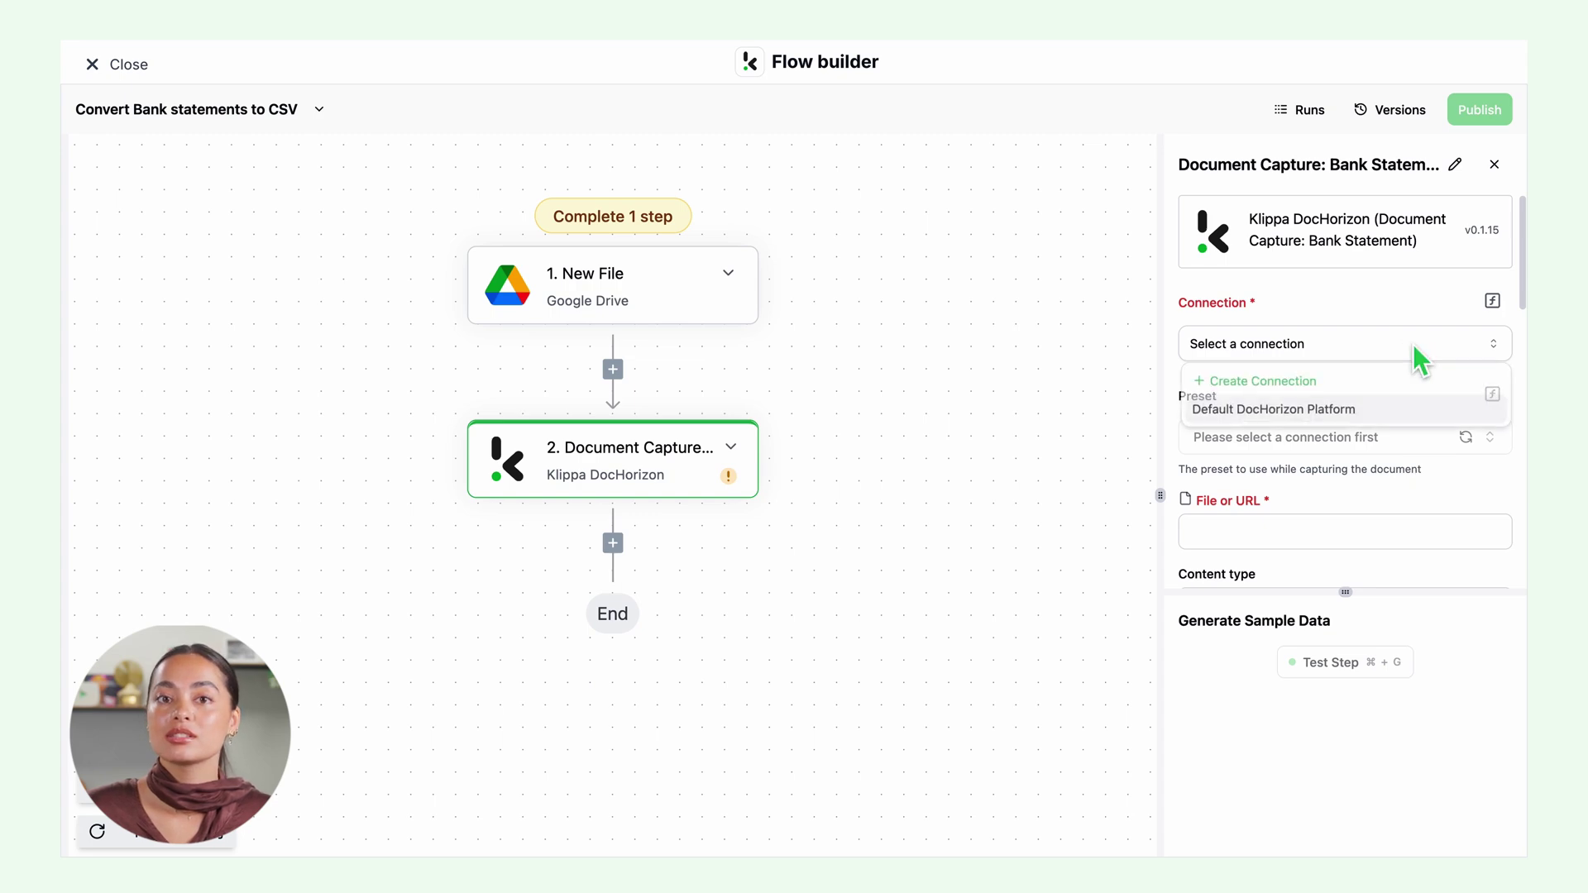
left_click(1331, 414)
left_click(1327, 439)
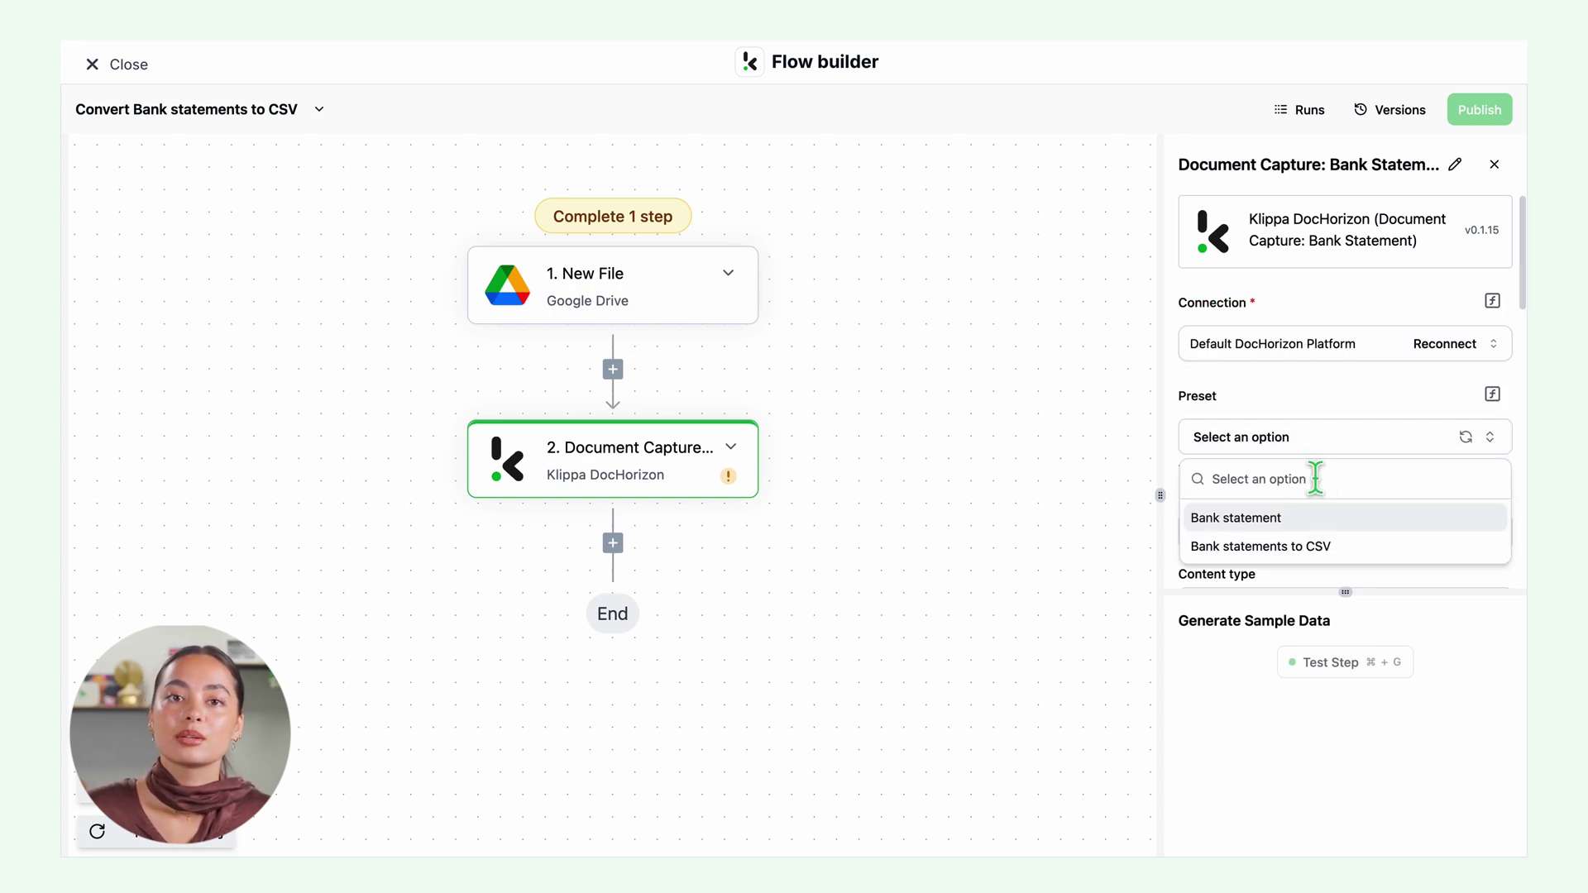
left_click(1305, 549)
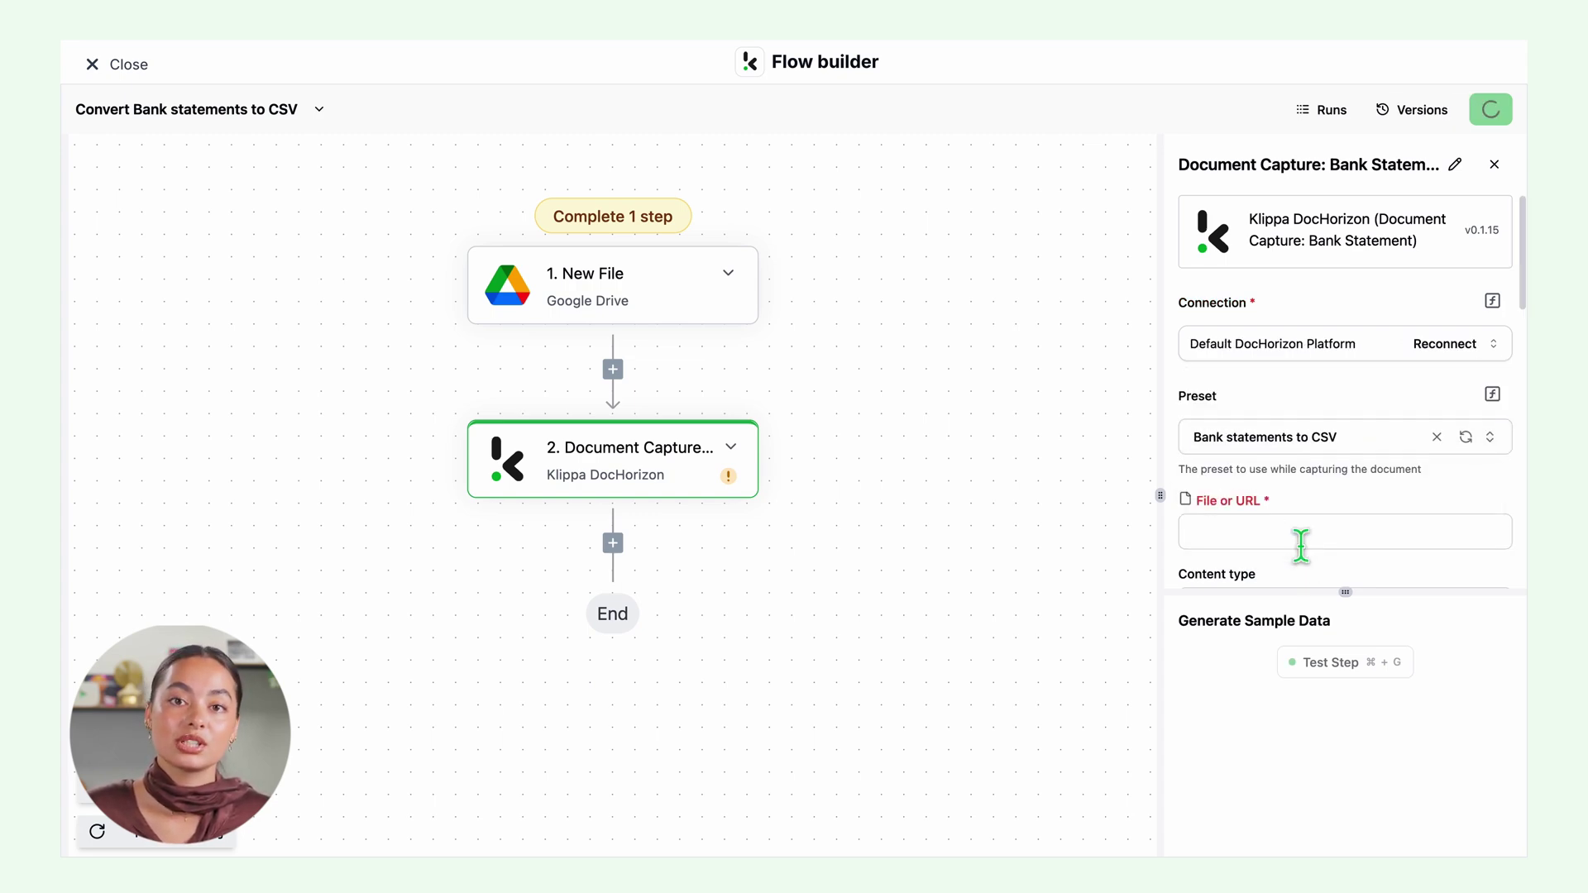
Fill File or URL with the New File trigger's content and test the capture step
scroll(1332, 413, "down", 2)
left_click(1290, 380)
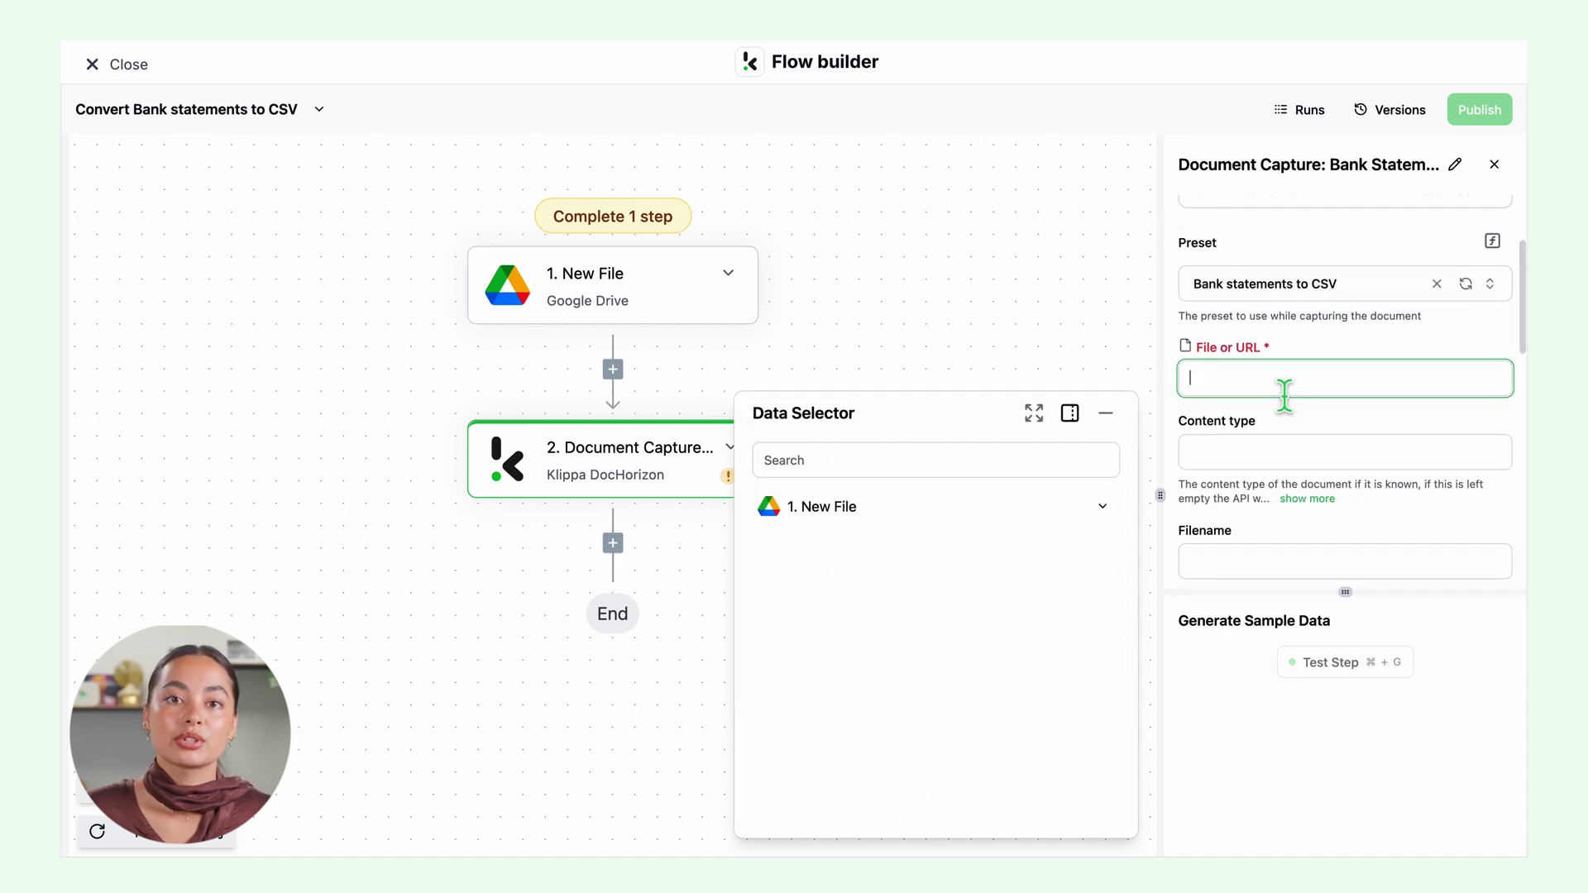
left_click(1125, 502)
mouse_move(955, 592)
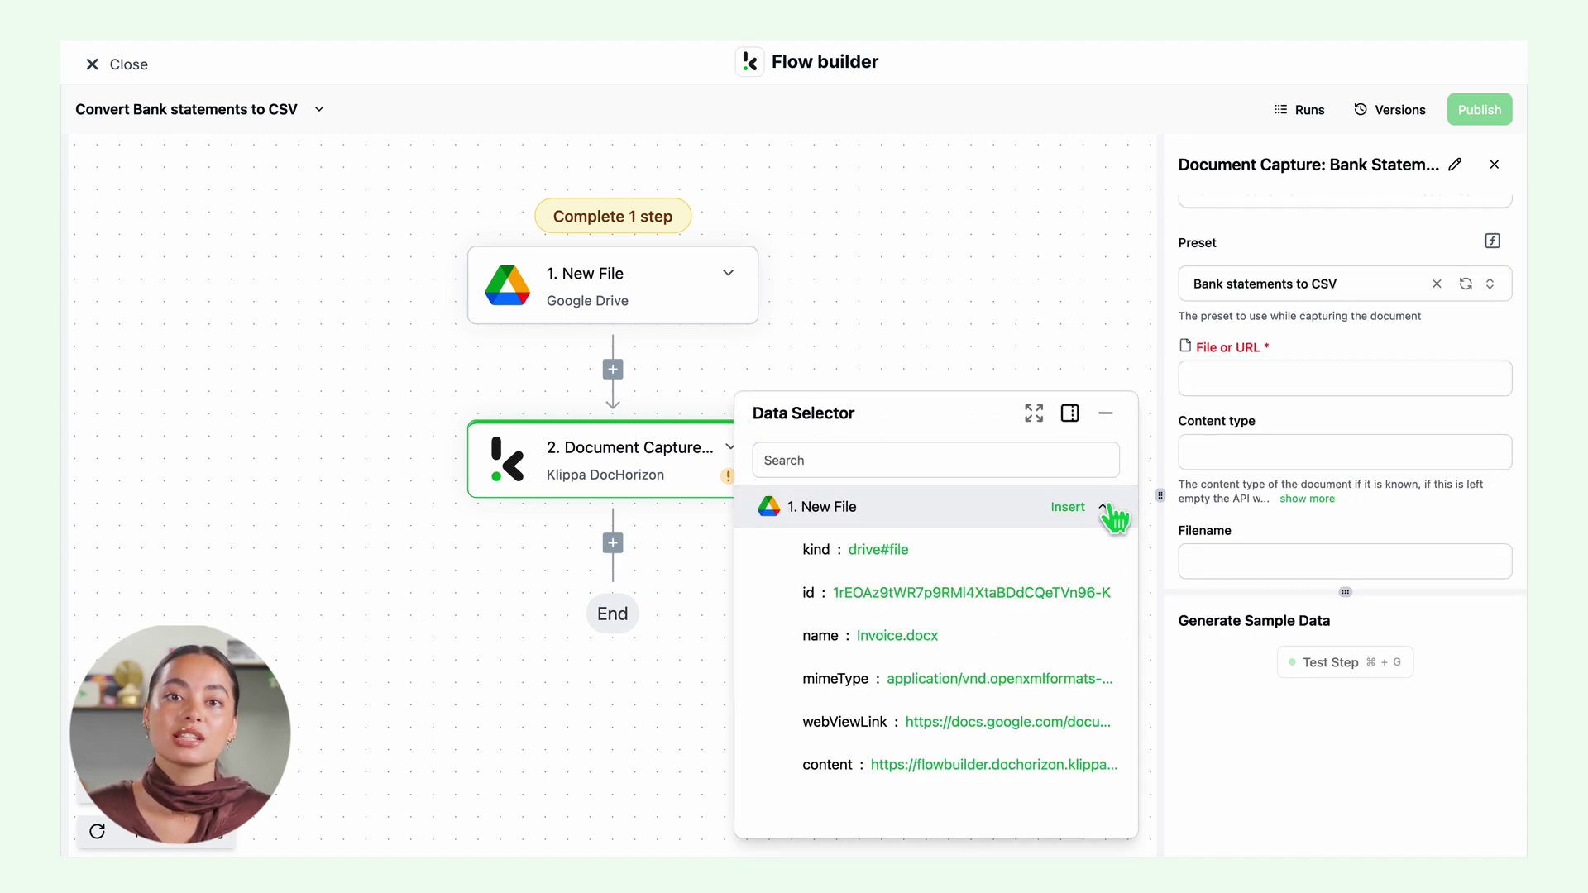
left_click(1108, 766)
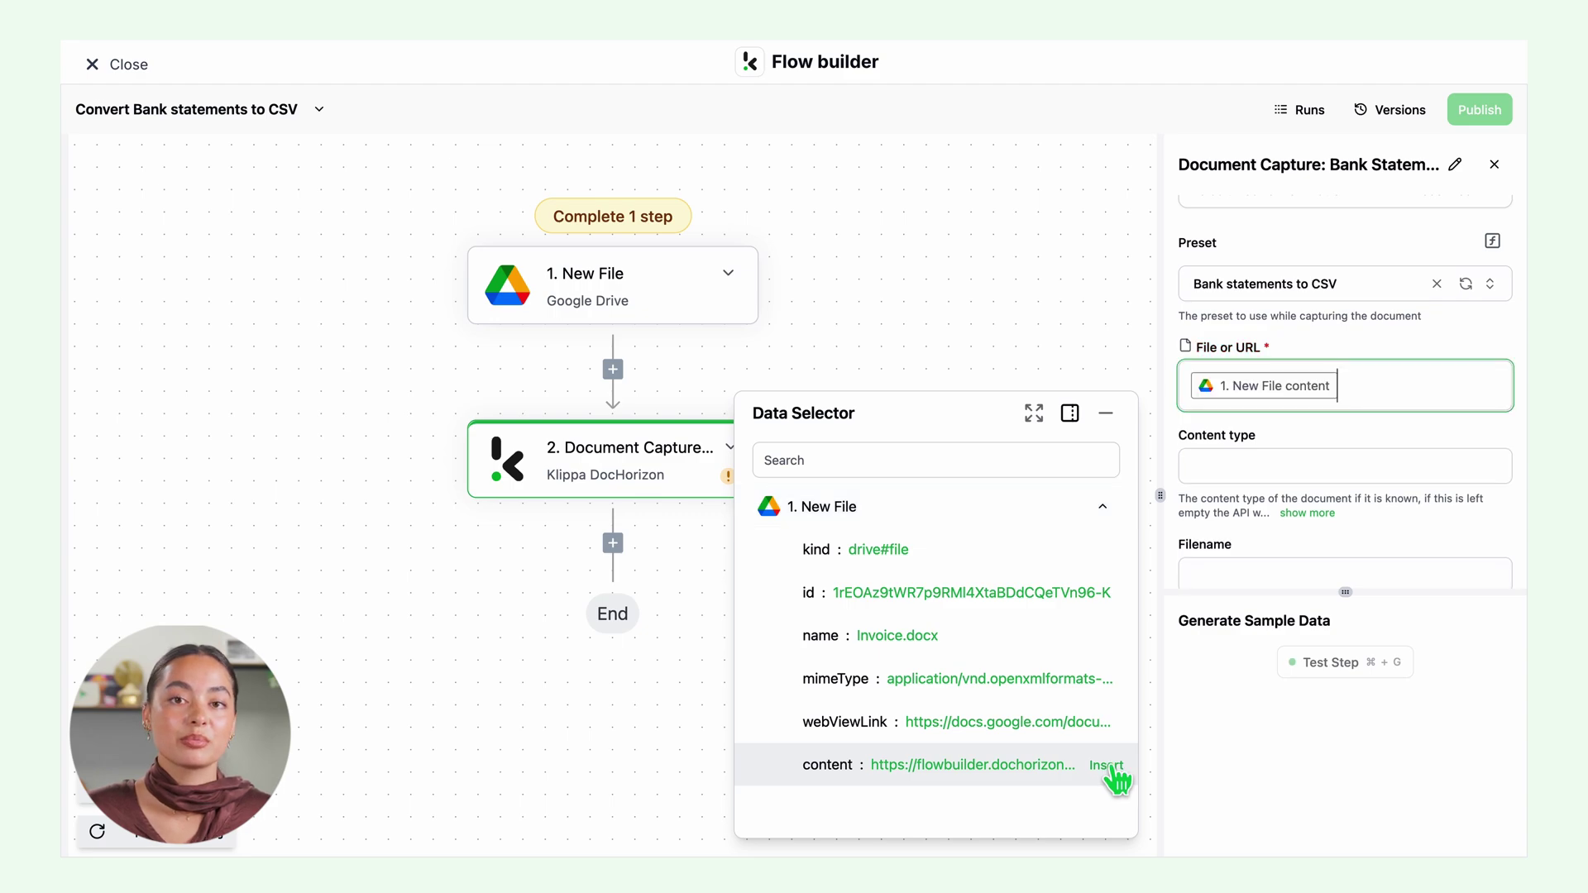
left_click(1328, 666)
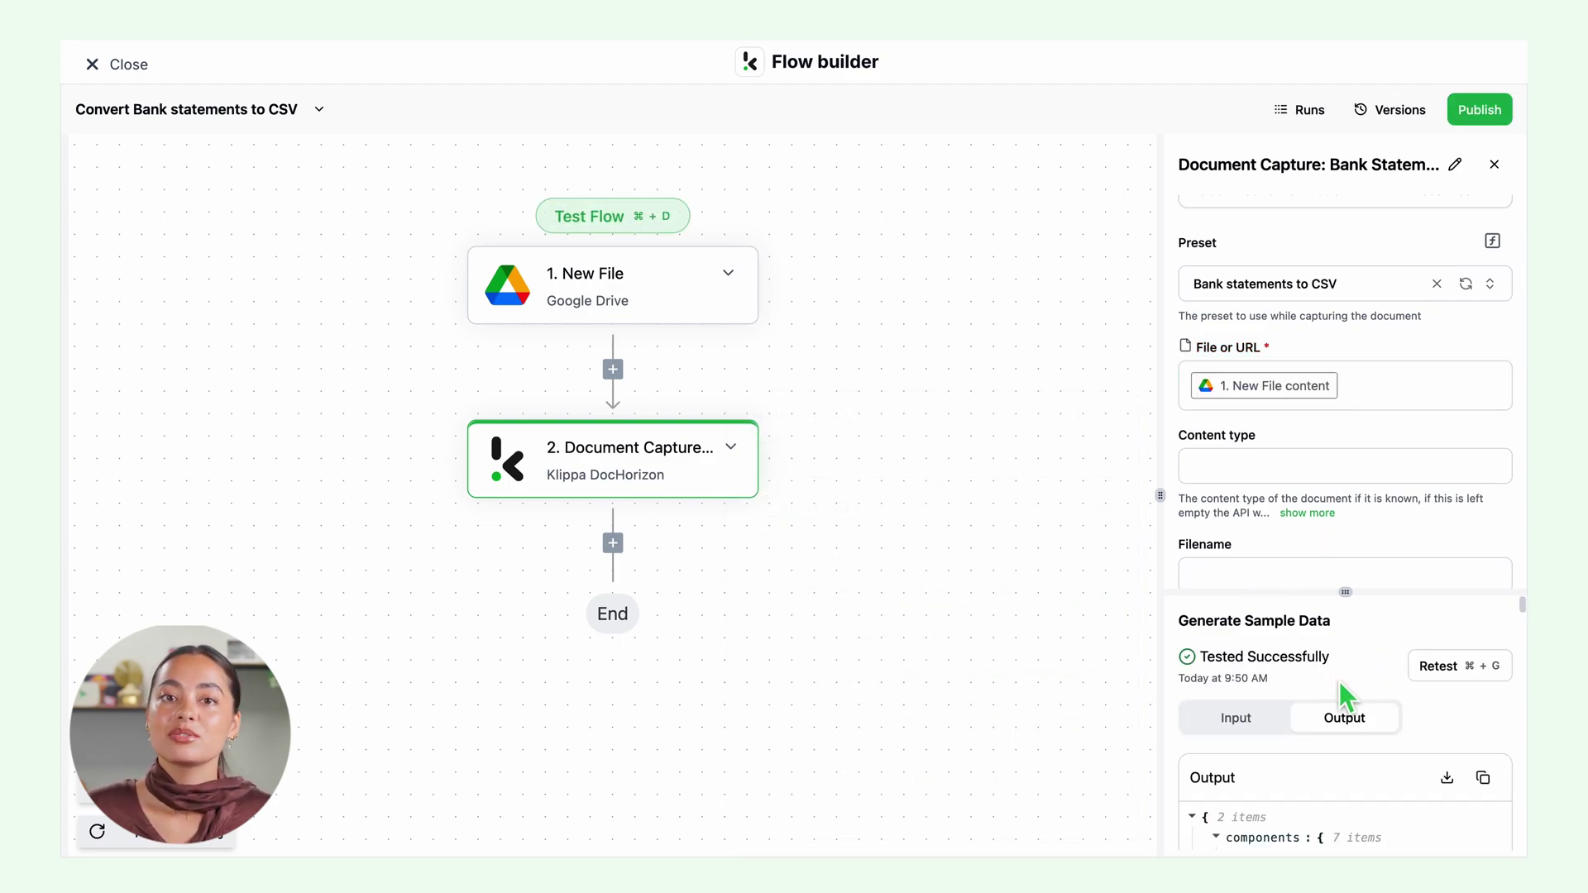
Add a Google Drive 'Create new file' step using the google-drive connection
left_click(613, 545)
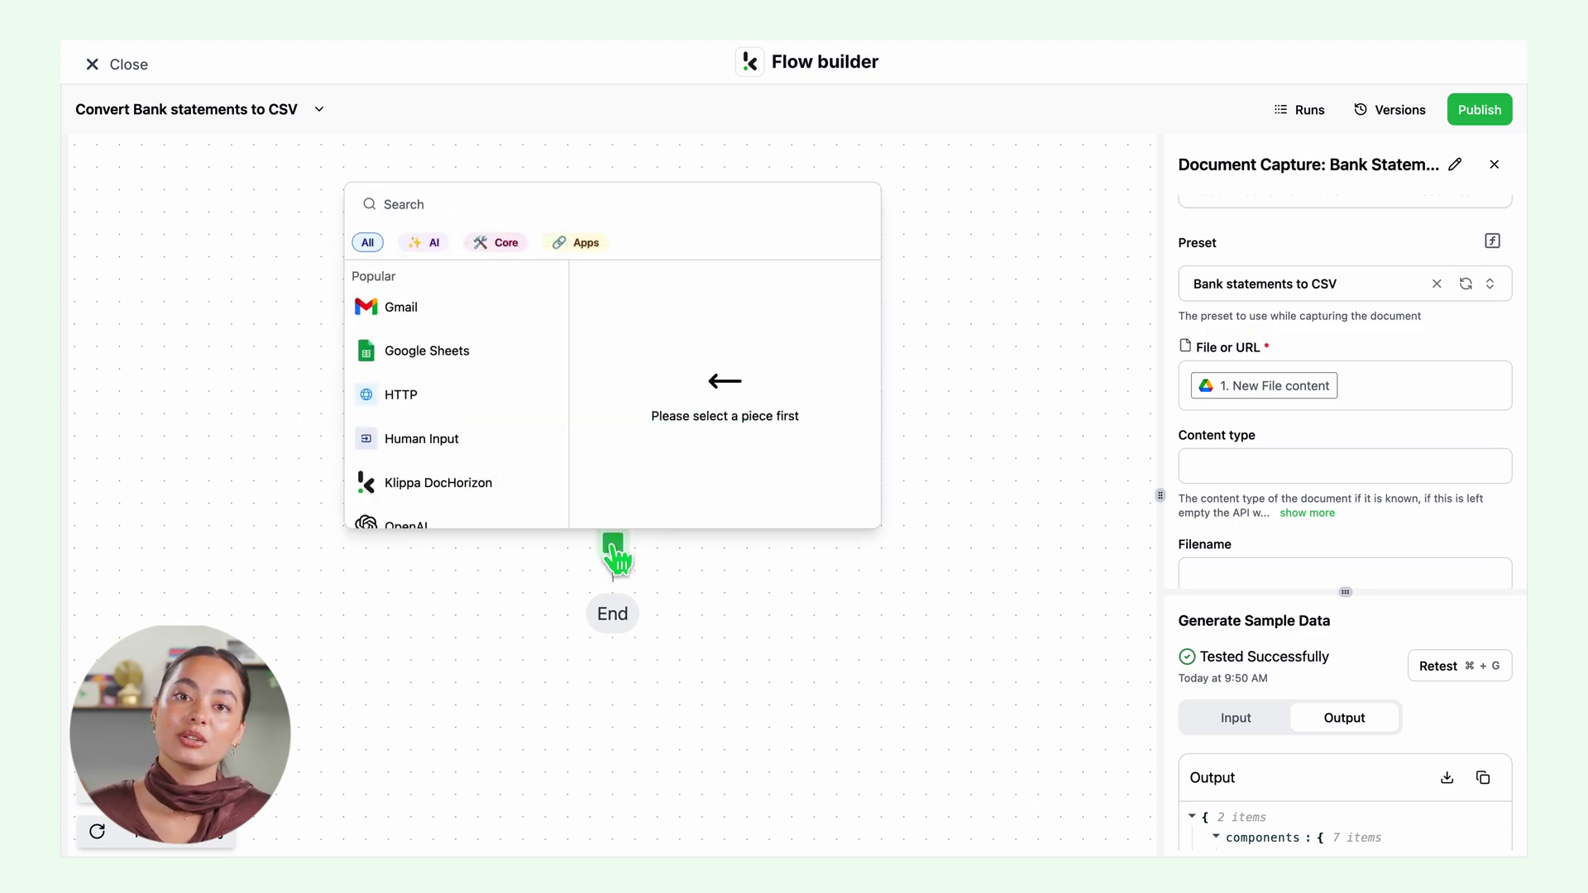
type("Create new file")
left_click(439, 330)
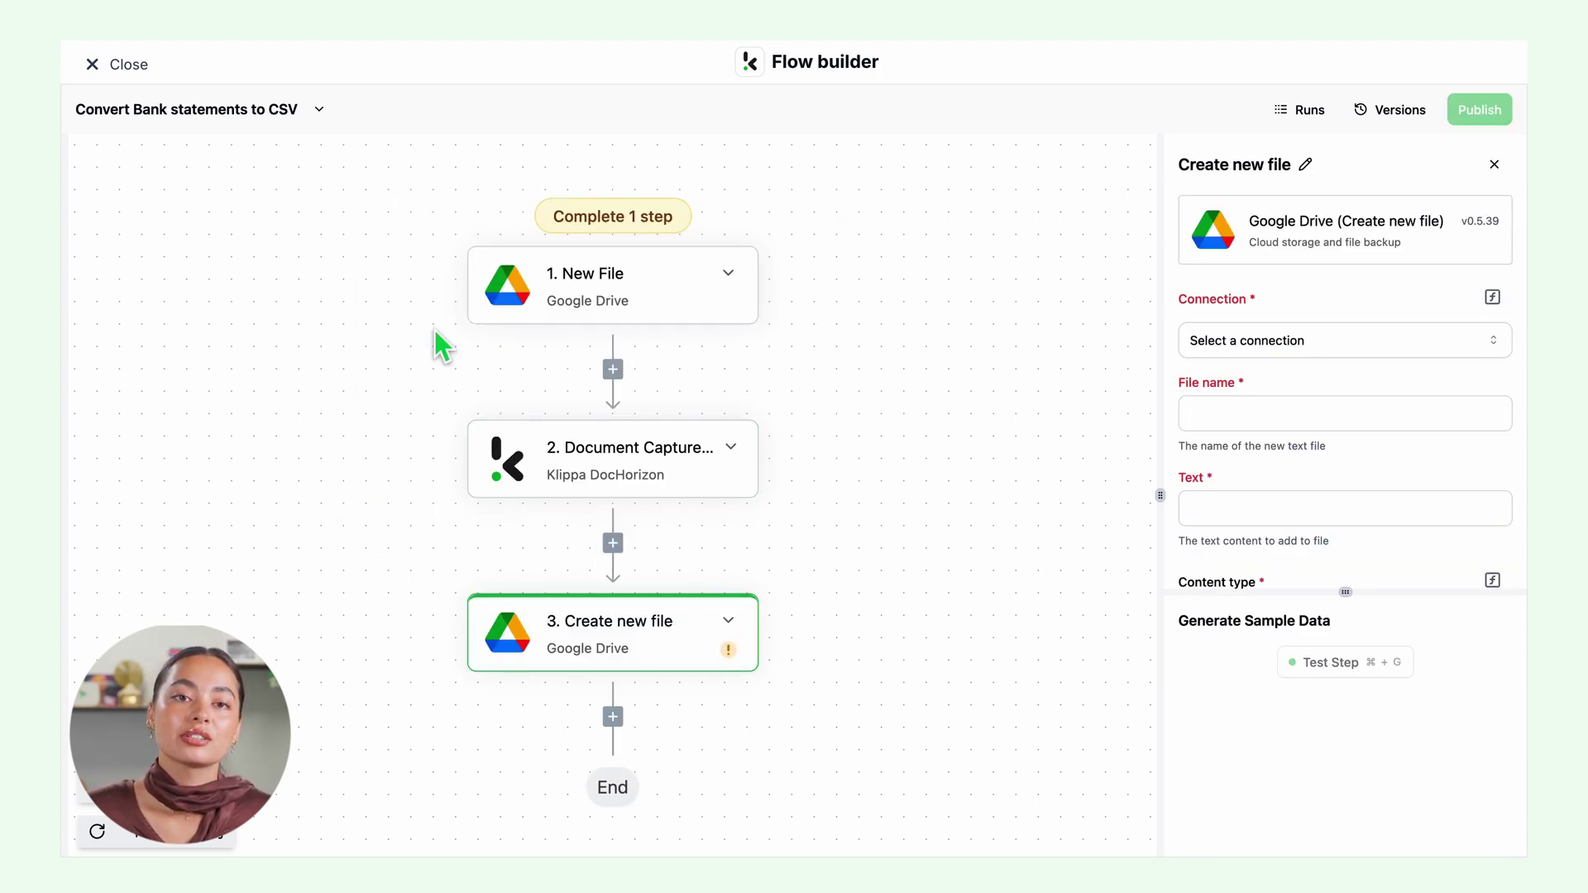
left_click(1378, 354)
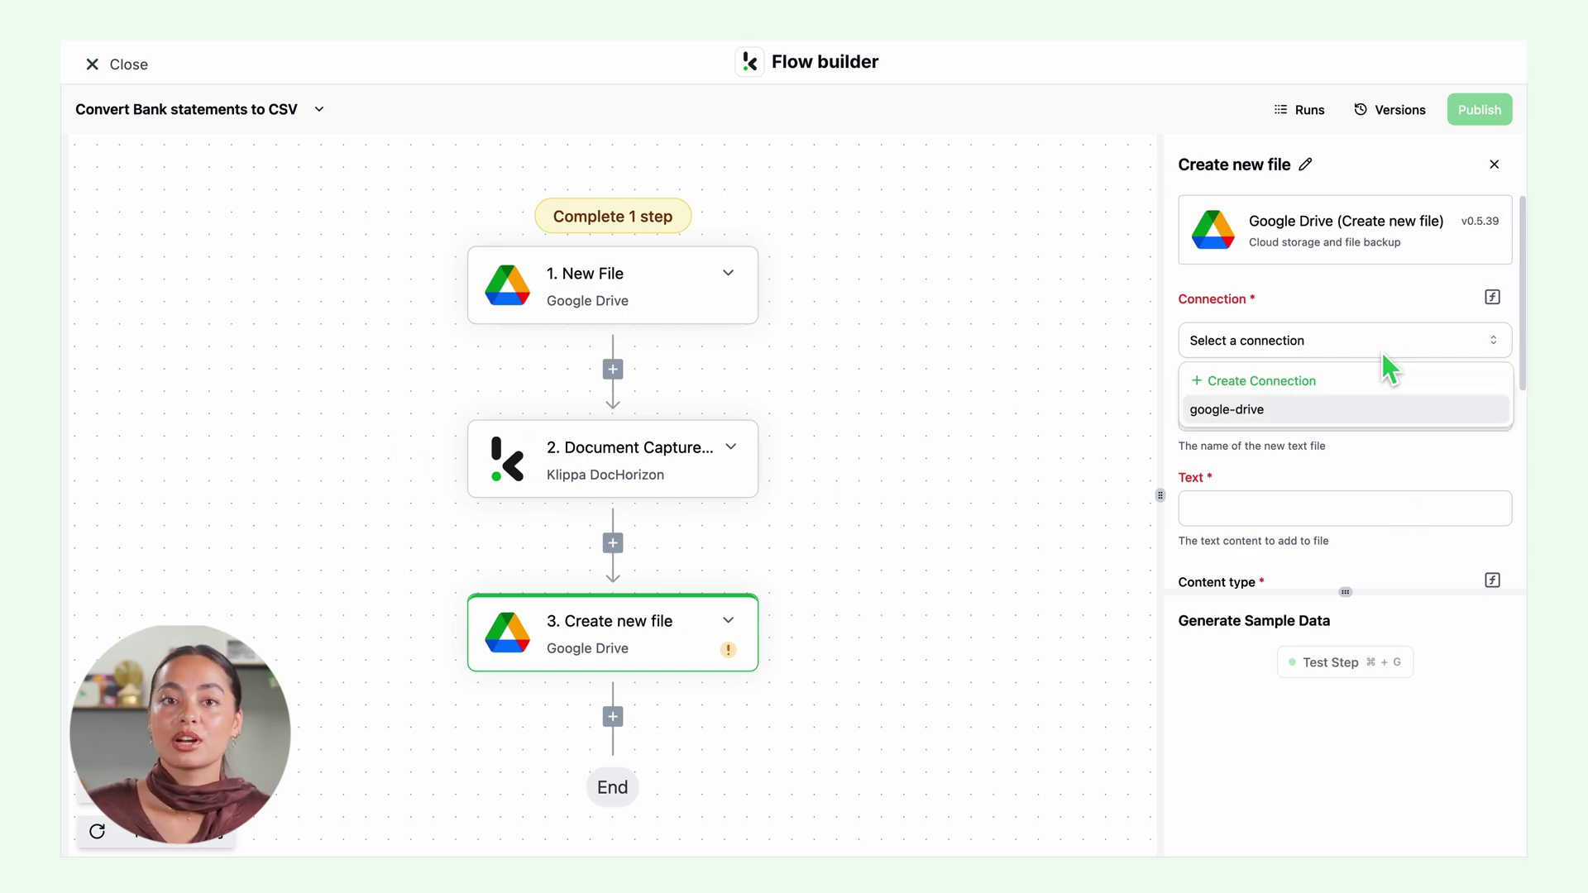
left_click(1311, 420)
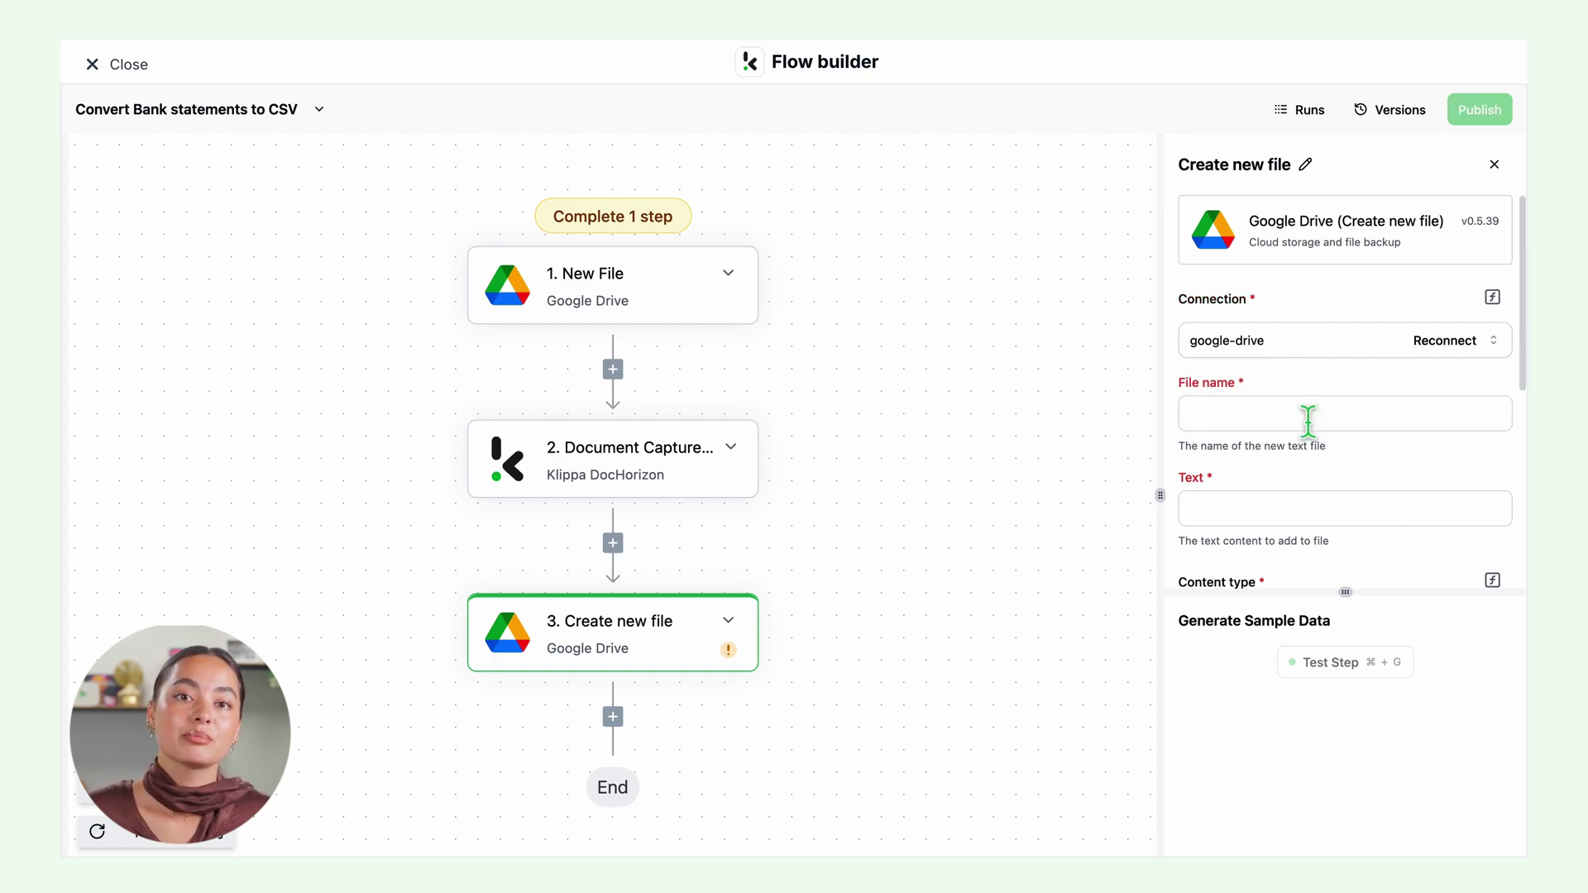
Fill File name with the extracted bank field and Text with the captured components
left_click(1327, 422)
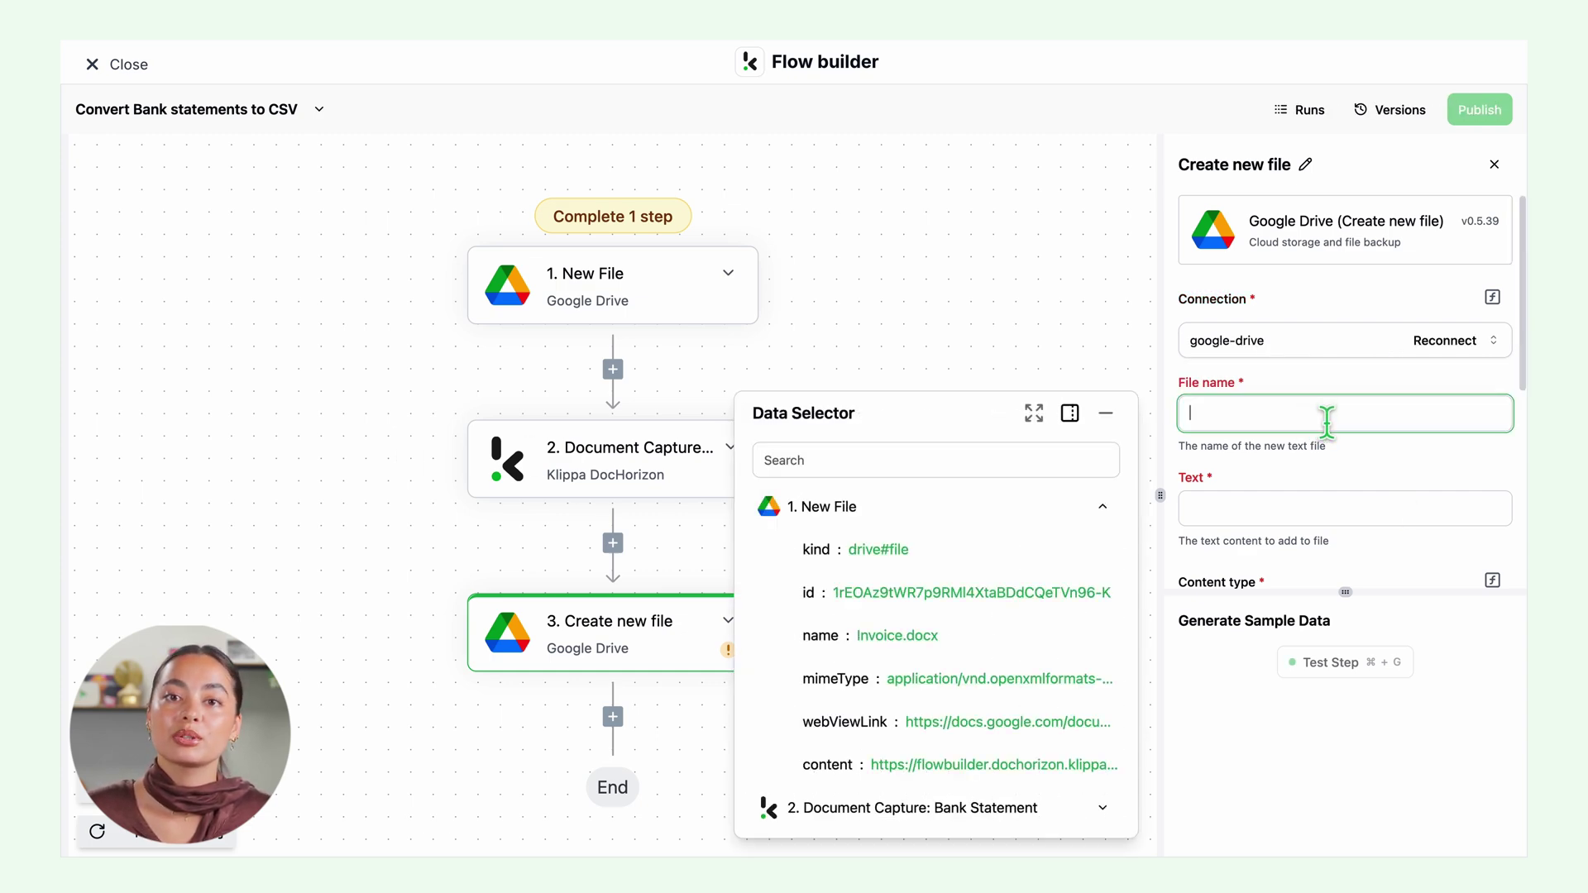
left_click(1103, 506)
left_click(1096, 680)
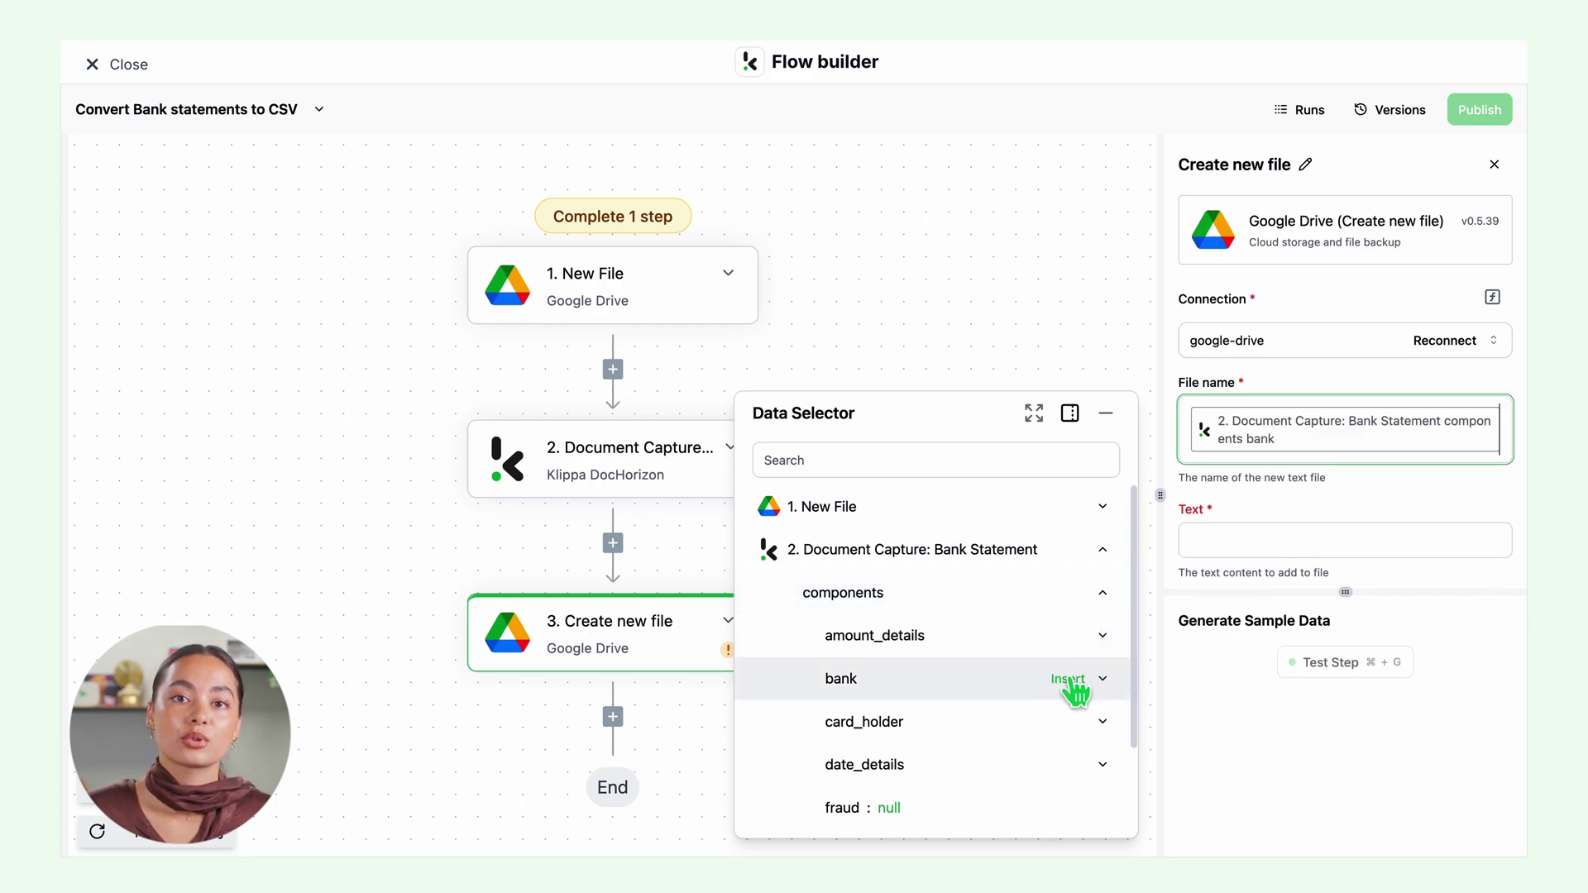
left_click(1276, 542)
left_click(1102, 551)
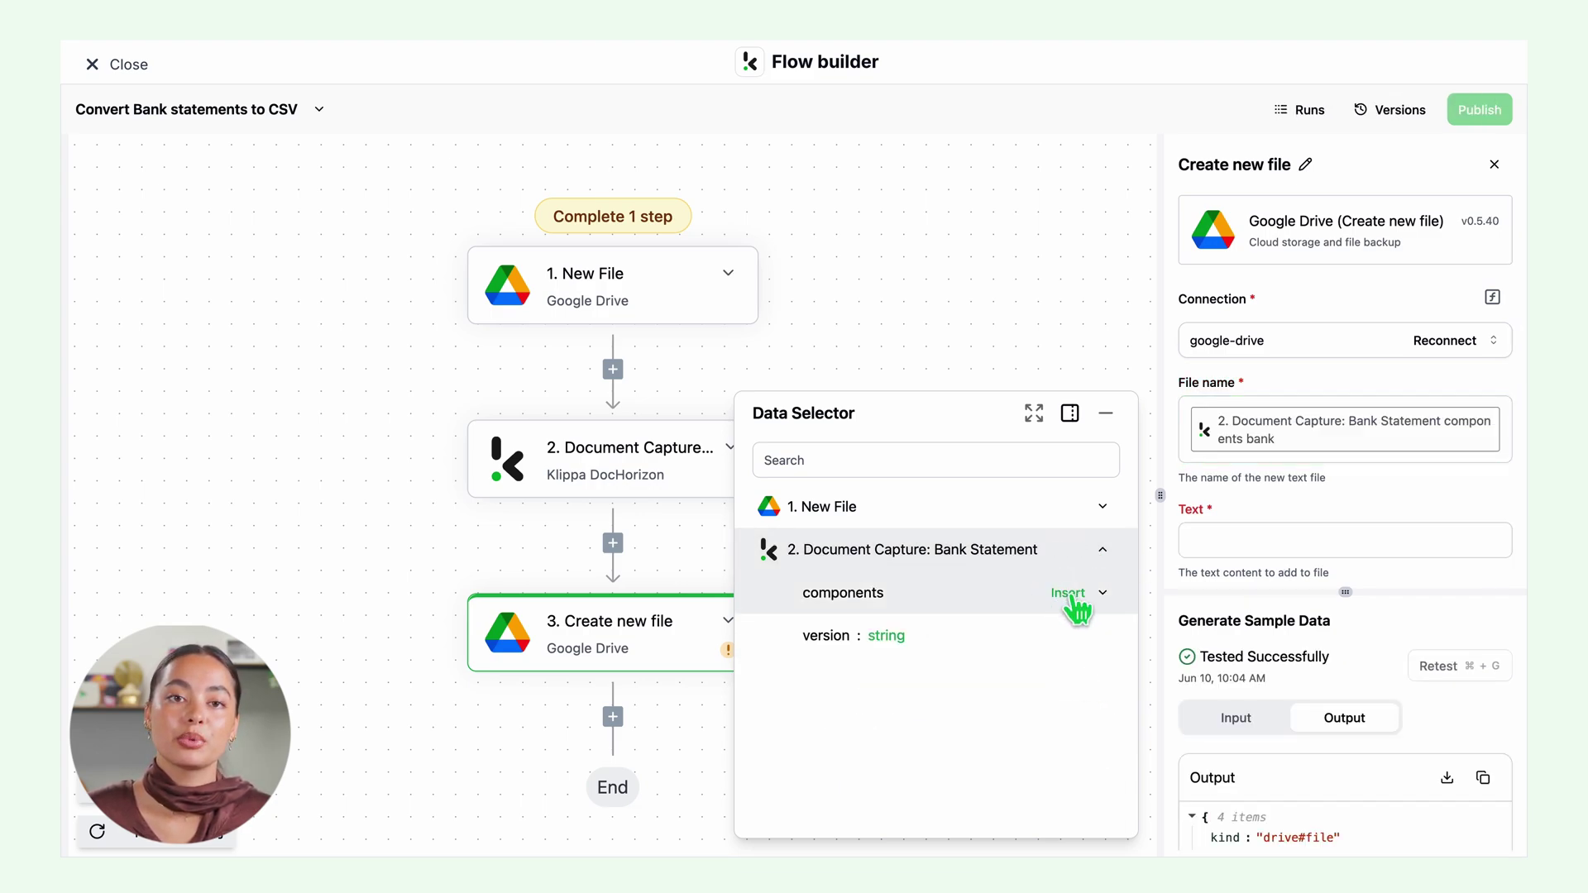
left_click(1067, 592)
Save as CSV into the Processed Bank Statements folder, then retest the step
scroll(1304, 524, "down", 3)
scroll(1290, 463, "down", 2)
left_click(1290, 416)
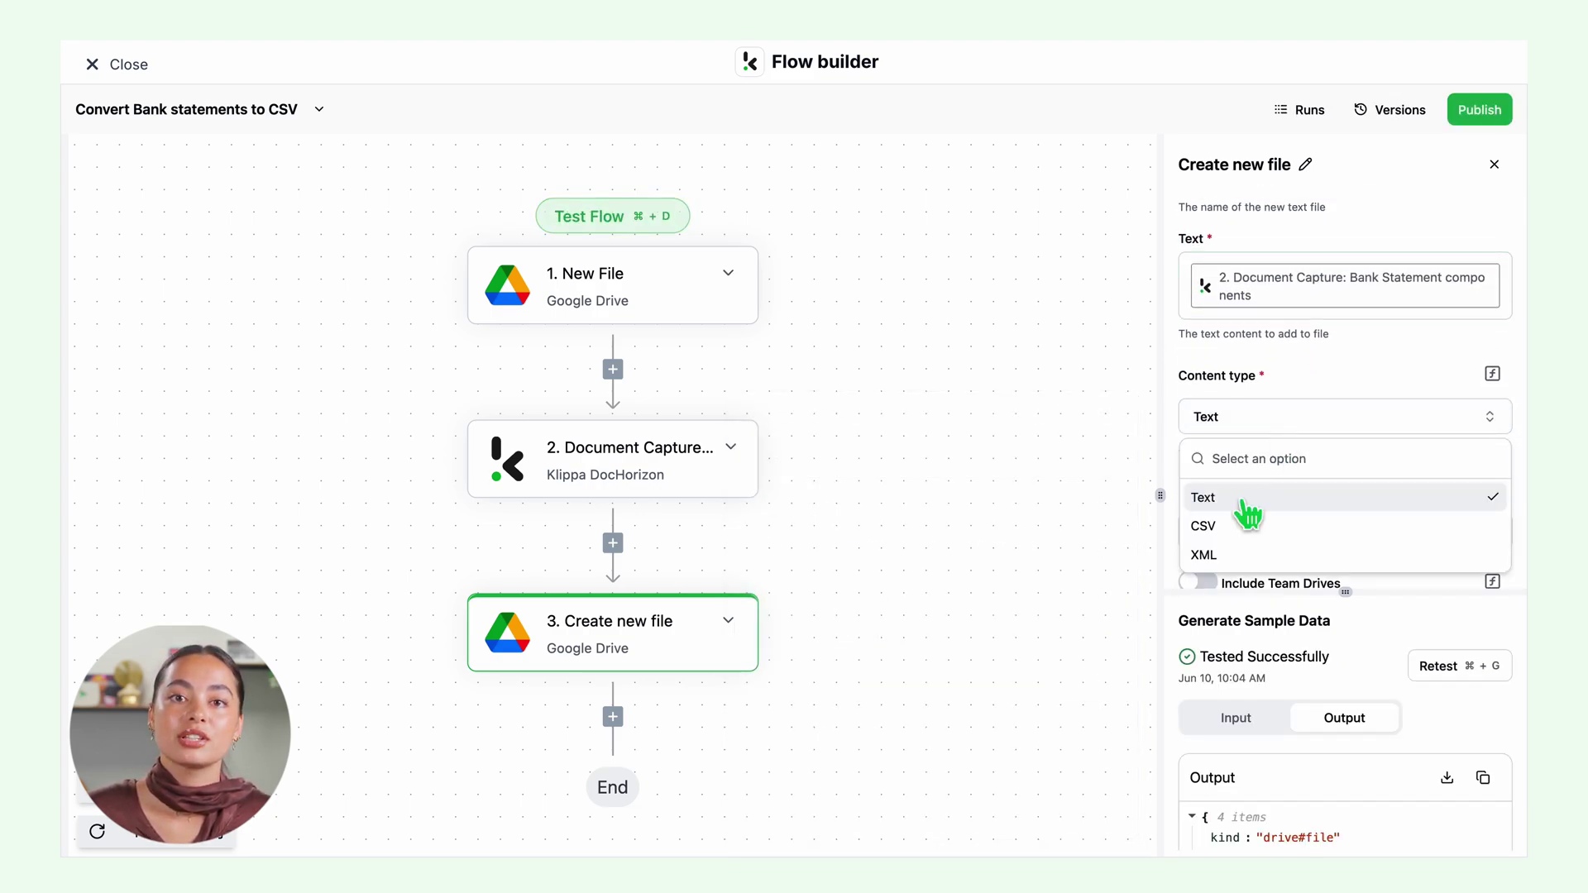
left_click(1216, 524)
scroll(1318, 499, "down", 2)
left_click(1307, 418)
type("Proce")
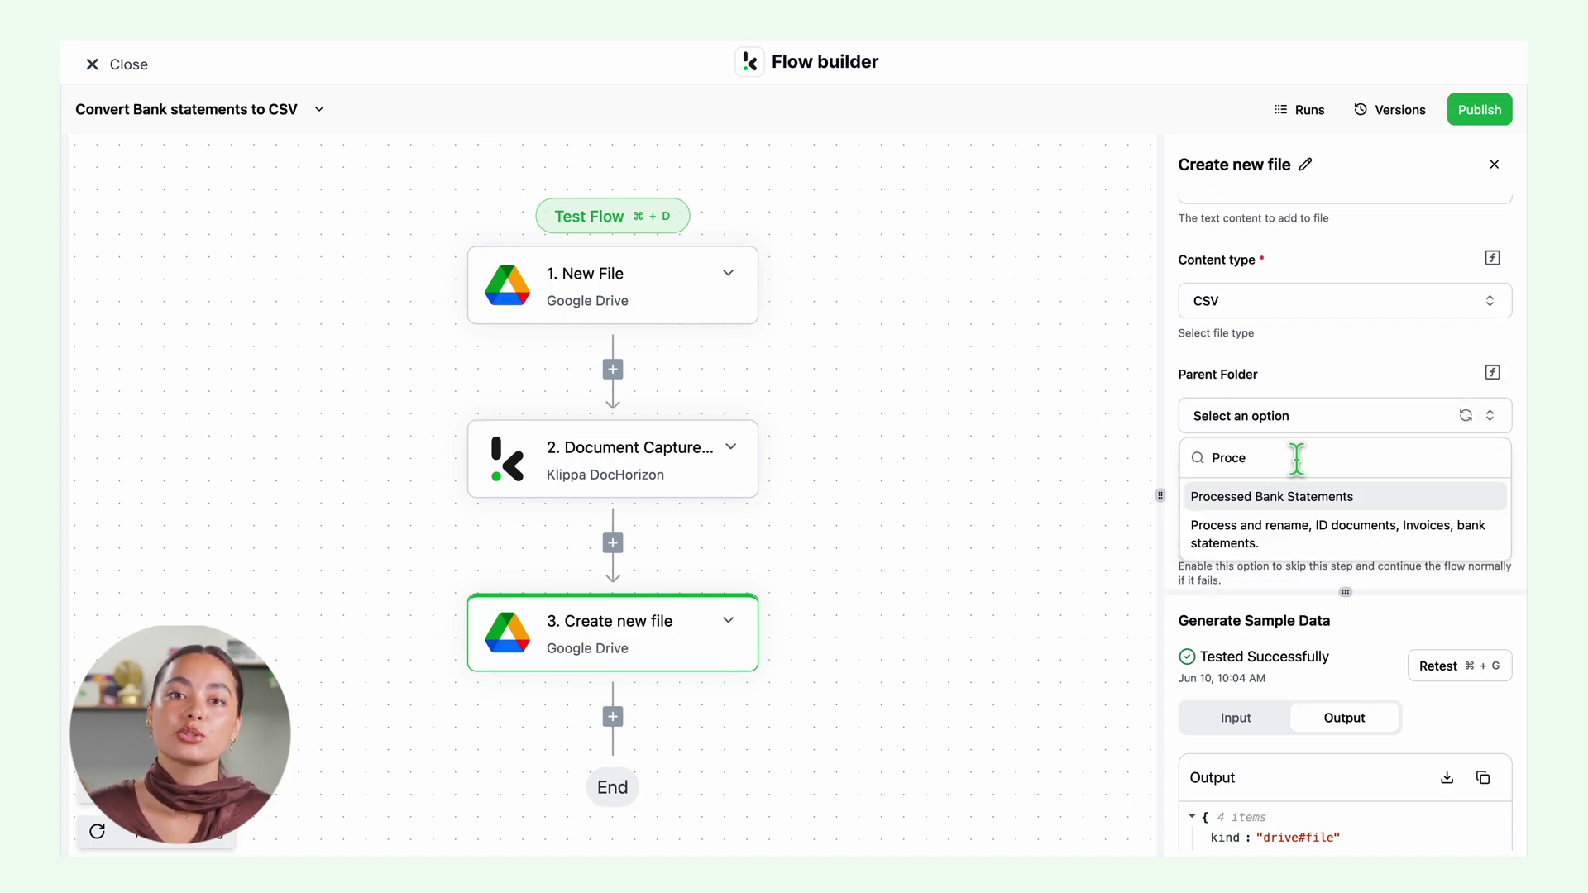
left_click(1275, 500)
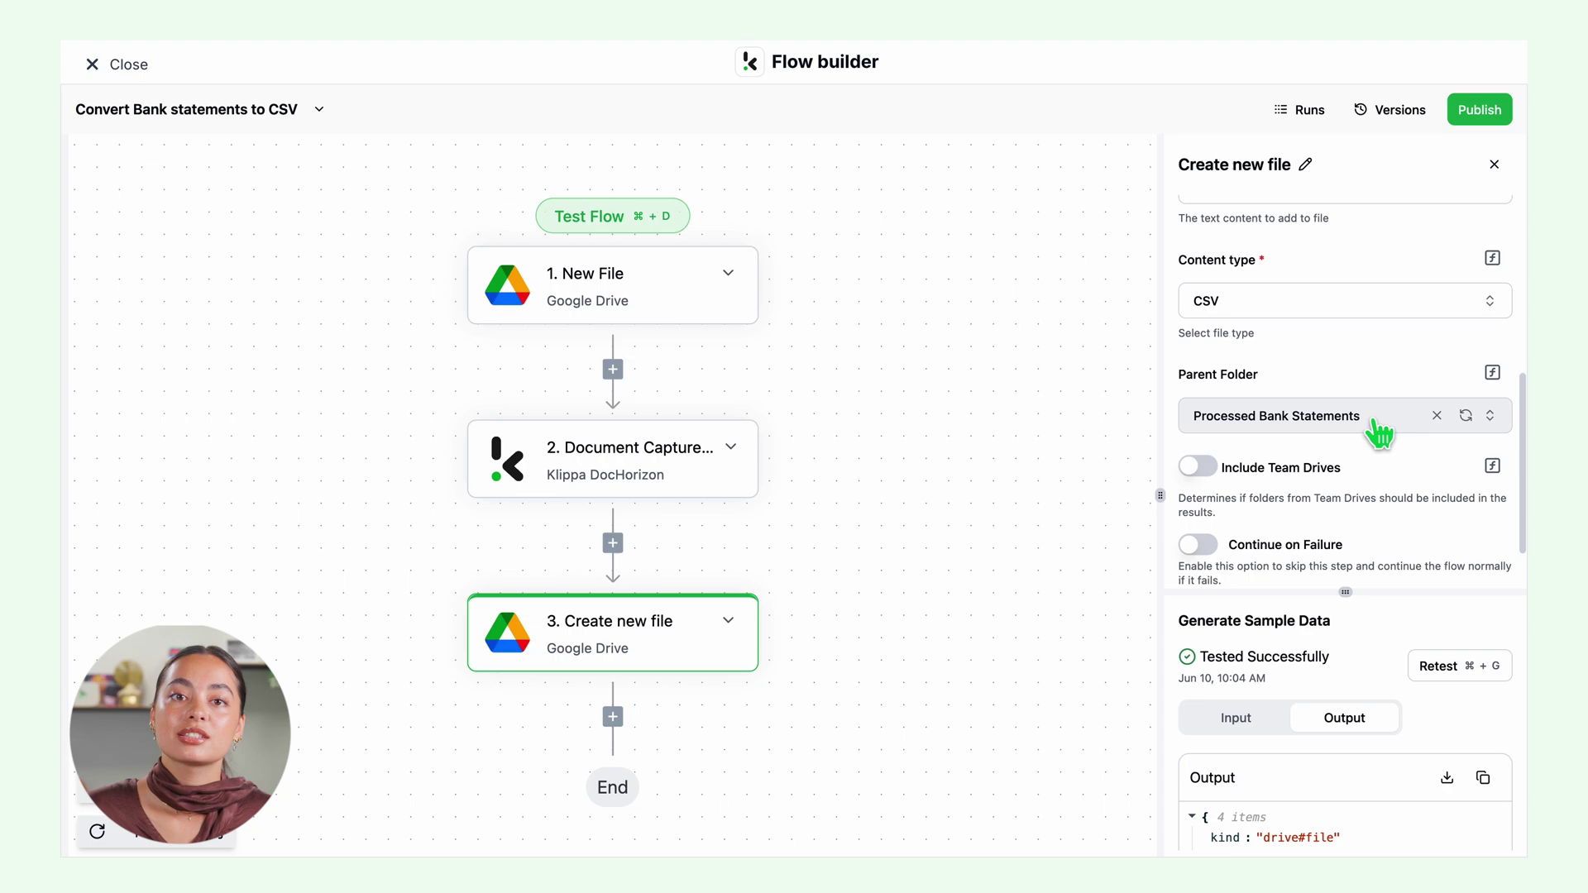
left_click(1428, 667)
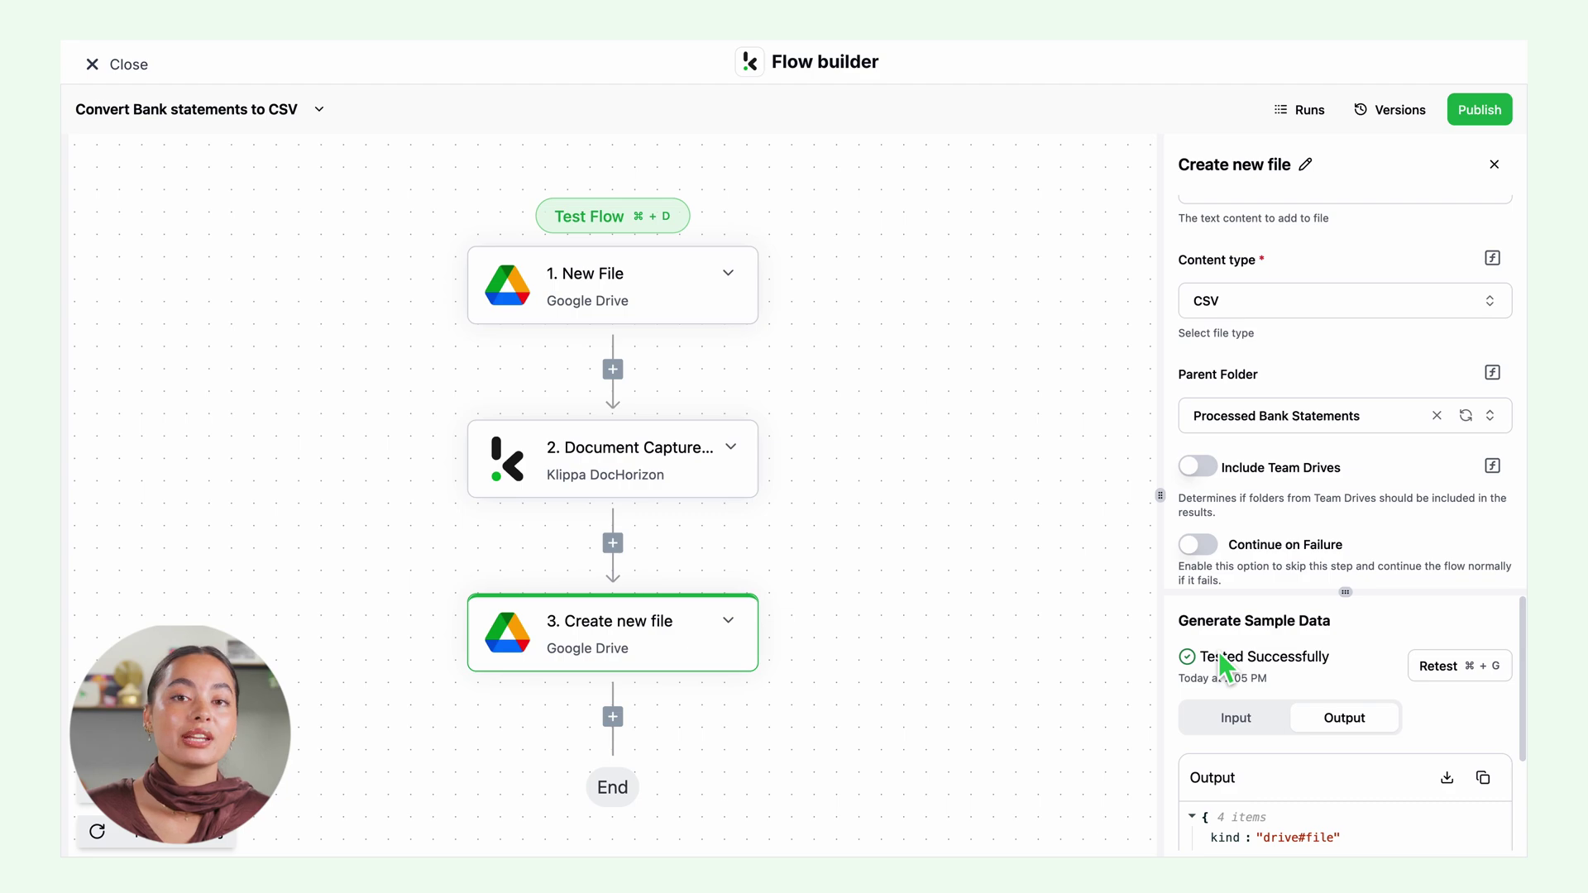
scroll(792, 510, "left", 3)
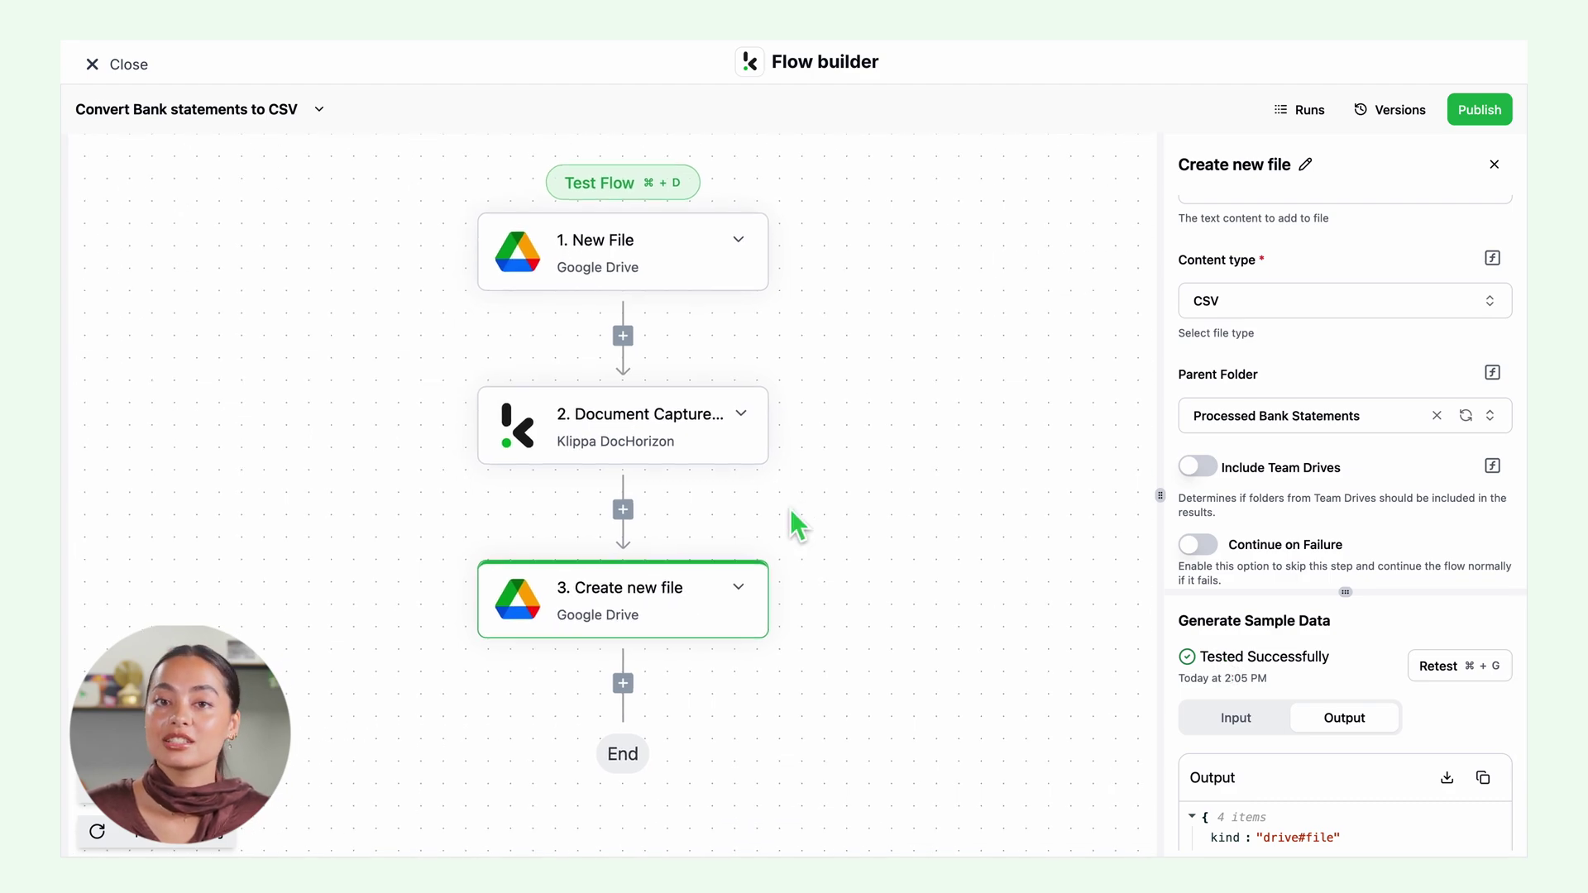